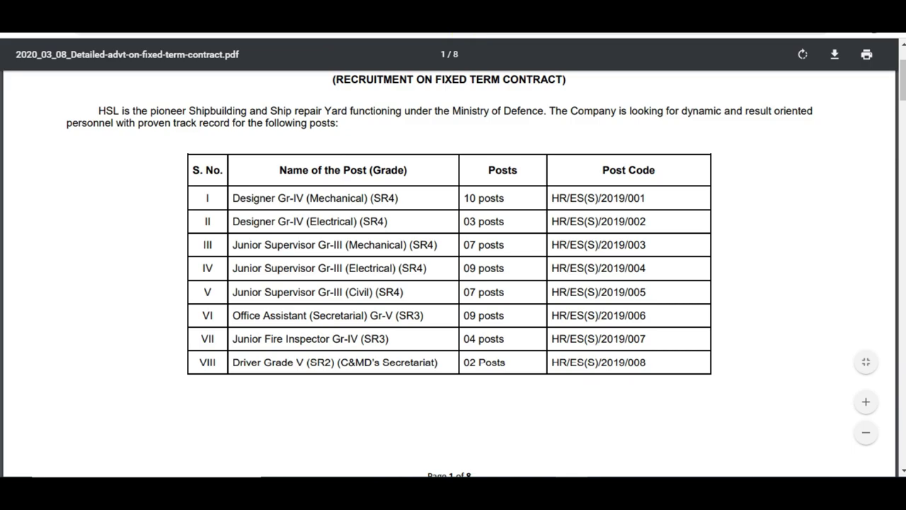
Leave the advertisement PDF and switch to the Hindustan Shipyard Current Opening page
{"action": "left_click", "coordinate": [467, 34]}
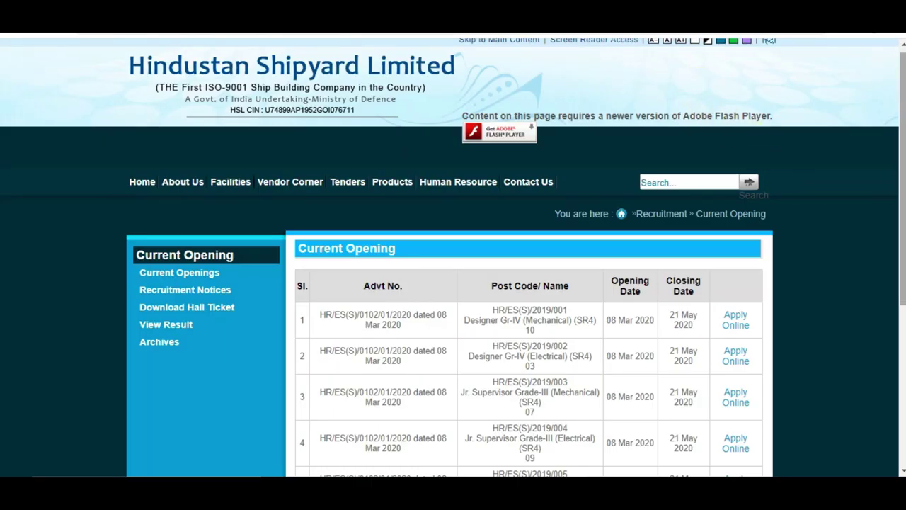
Open Apply Online for the Designer Gr-IV (Mechanical) post in row 1
{"action": "scroll", "coordinate": [453, 258], "scroll_direction": "down", "scroll_amount": 3}
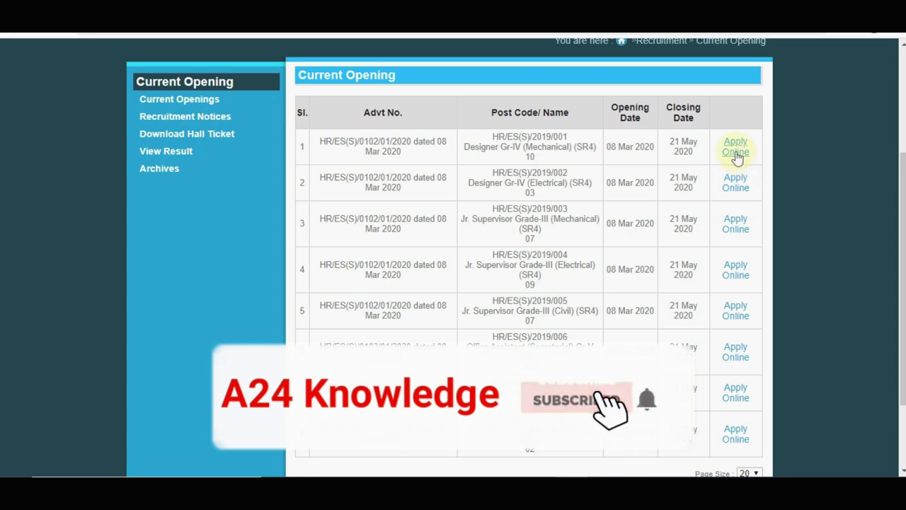
{"action": "left_click", "coordinate": [736, 150]}
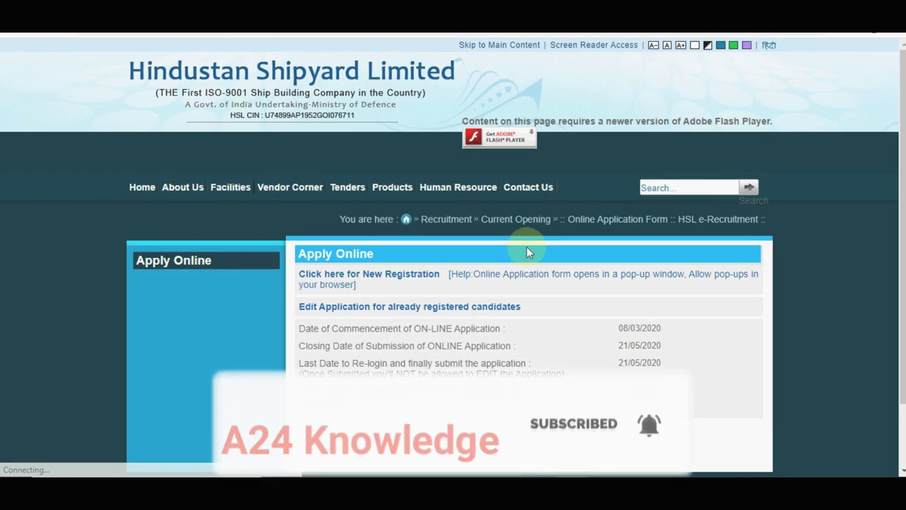
Always allow pop-ups from the HSL site and reopen the New Registration form window
{"action": "scroll", "coordinate": [812, 267], "scroll_direction": "down", "scroll_amount": 2}
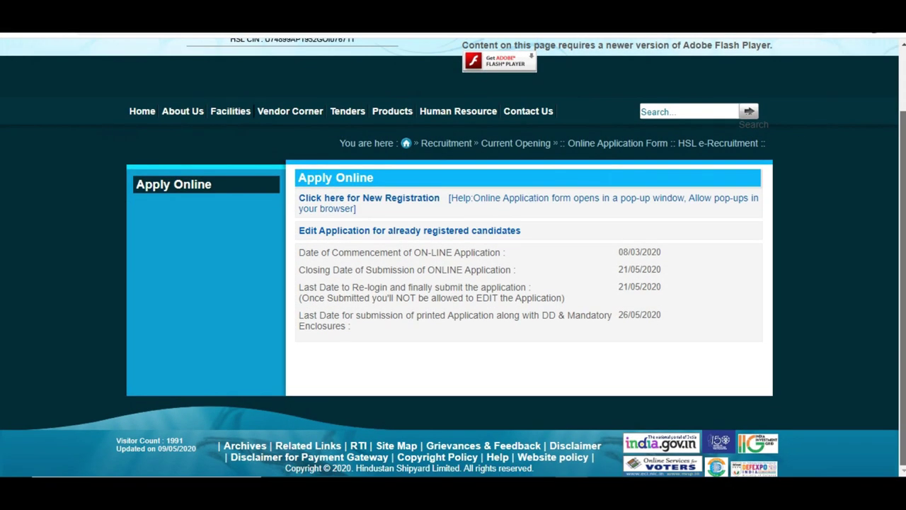
{"action": "left_click", "coordinate": [398, 202]}
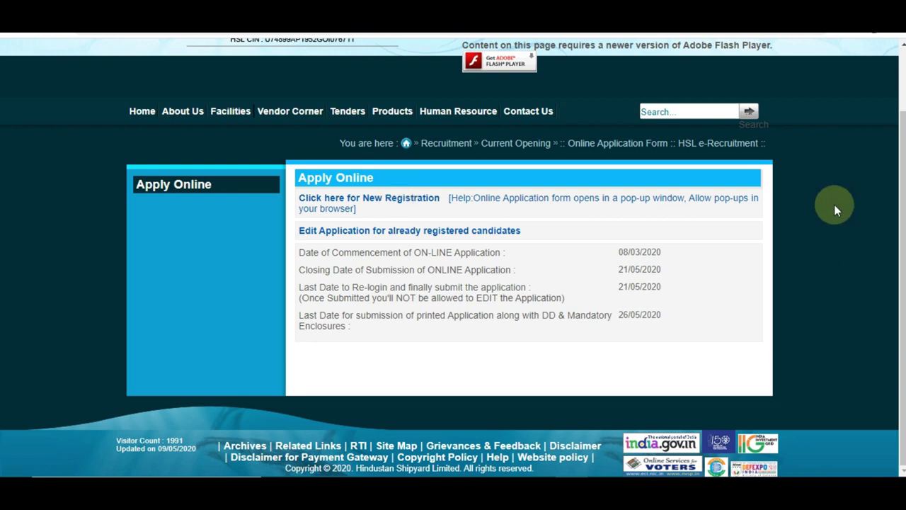
{"action": "left_click", "coordinate": [798, 33]}
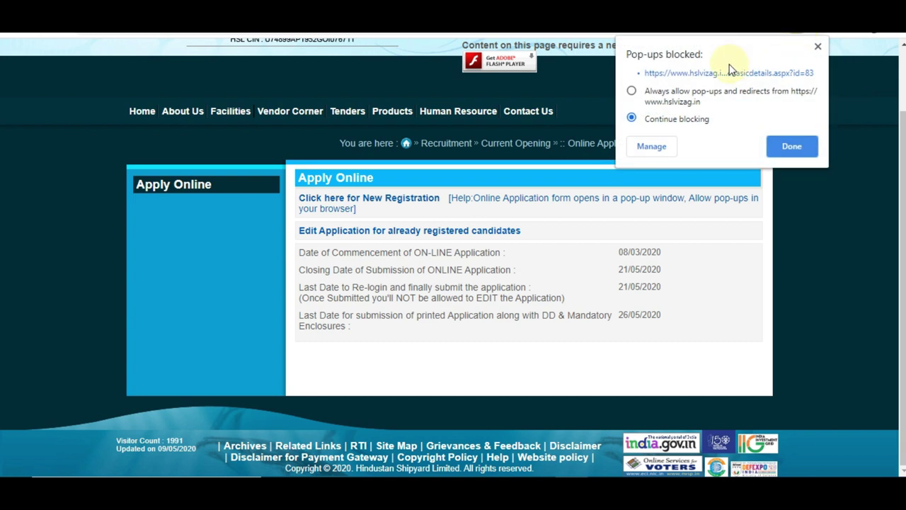
{"action": "left_click", "coordinate": [632, 92]}
{"action": "left_click", "coordinate": [779, 146]}
{"action": "left_click", "coordinate": [390, 202]}
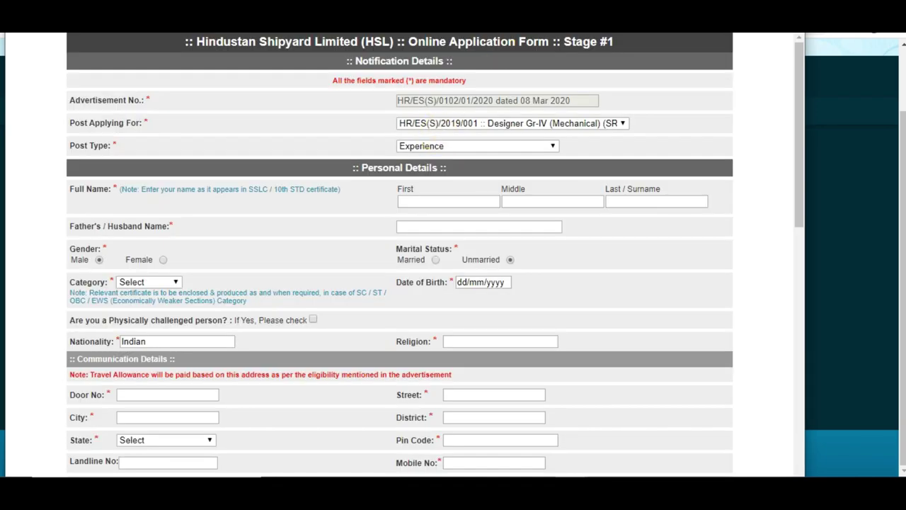
Maximize the form window, zoom to 110%, and keep Experience as the post type
{"action": "left_click_drag", "start_coordinate": [596, 23], "coordinate": [600, 34]}
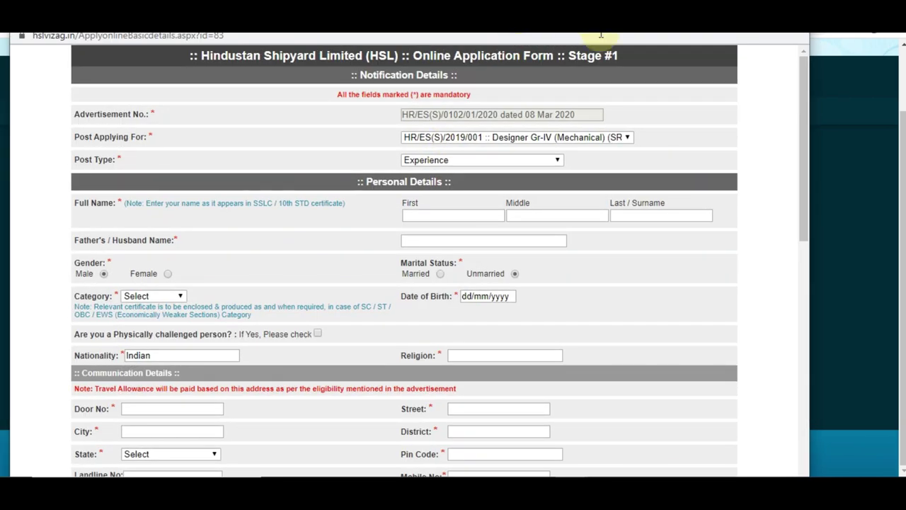
{"action": "double_click", "coordinate": [601, 34]}
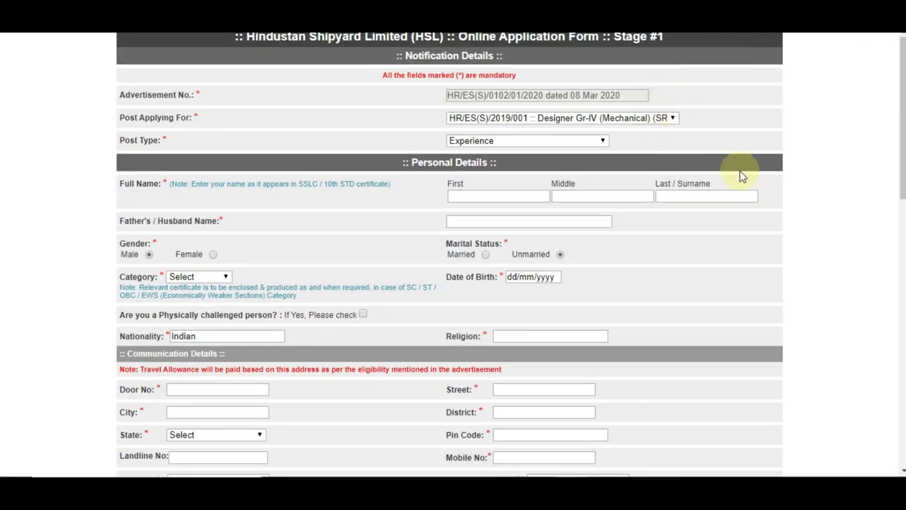
{"action": "key", "text": "ctrl+plus"}
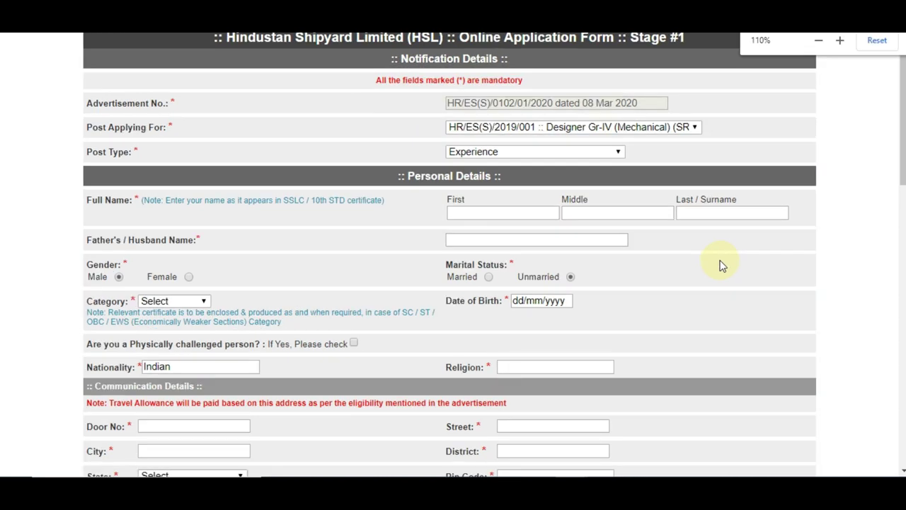
{"action": "left_click", "coordinate": [612, 152]}
{"action": "left_click", "coordinate": [633, 154]}
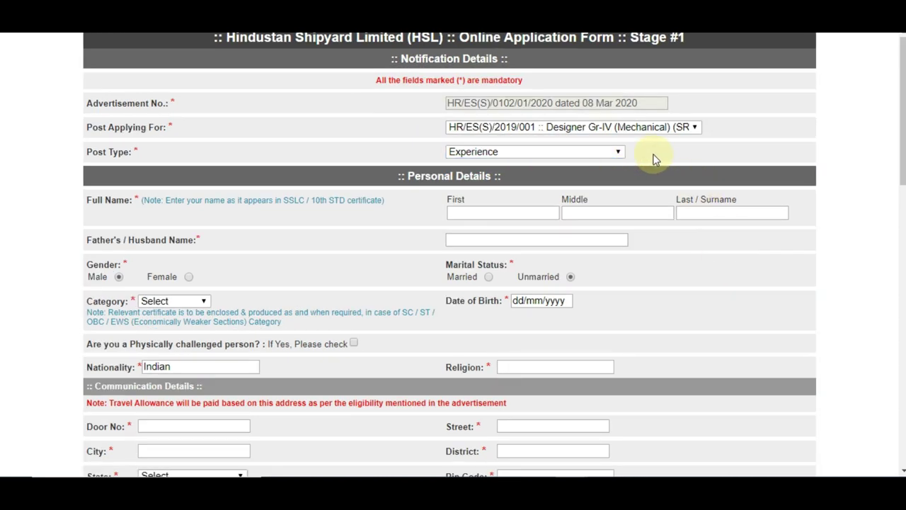
Enter the applicant's first name, surname and father's name, then review the category note
{"action": "left_click", "coordinate": [504, 208]}
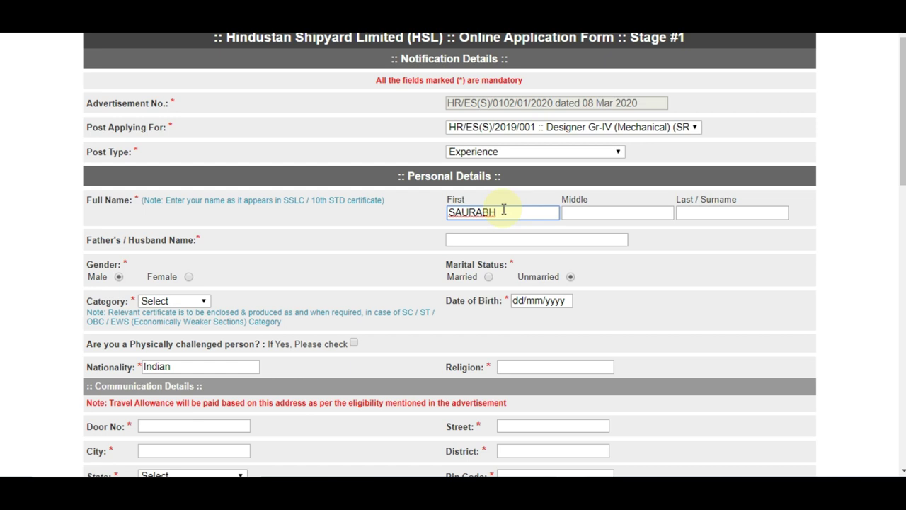
{"action": "left_click", "coordinate": [695, 213]}
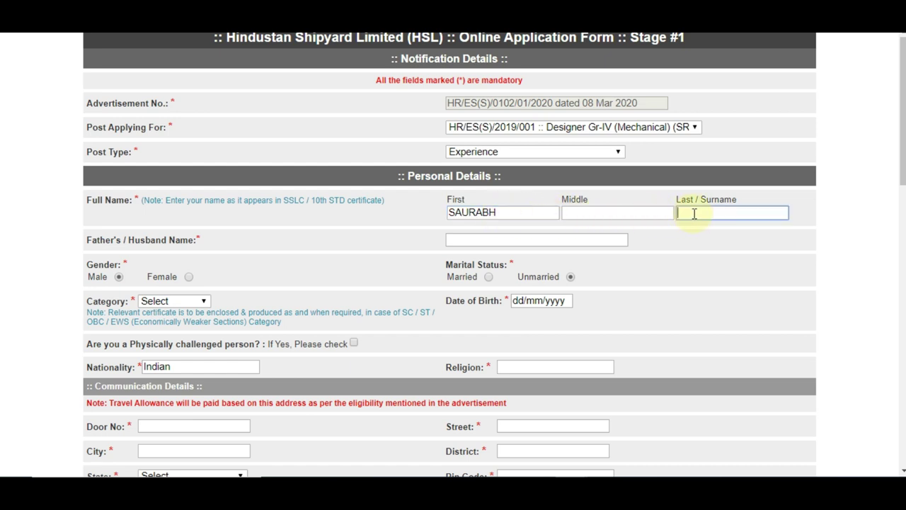
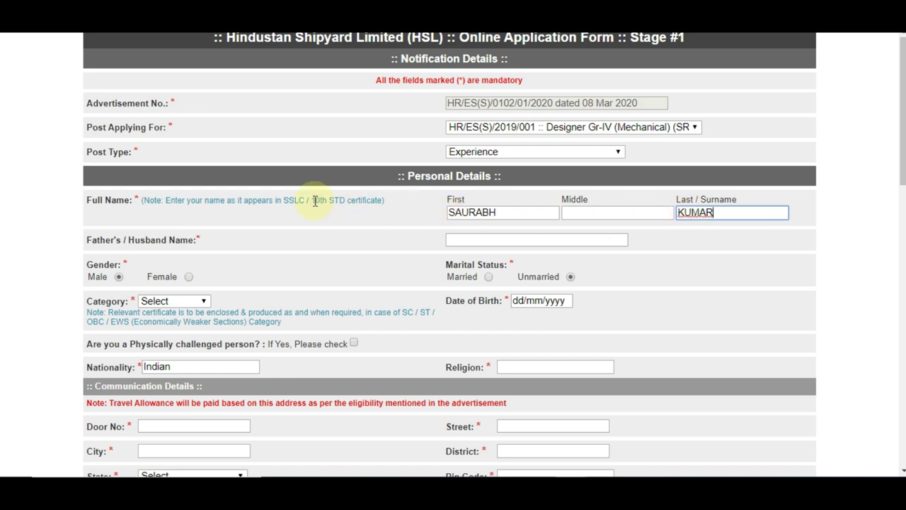
{"action": "left_click", "coordinate": [481, 241]}
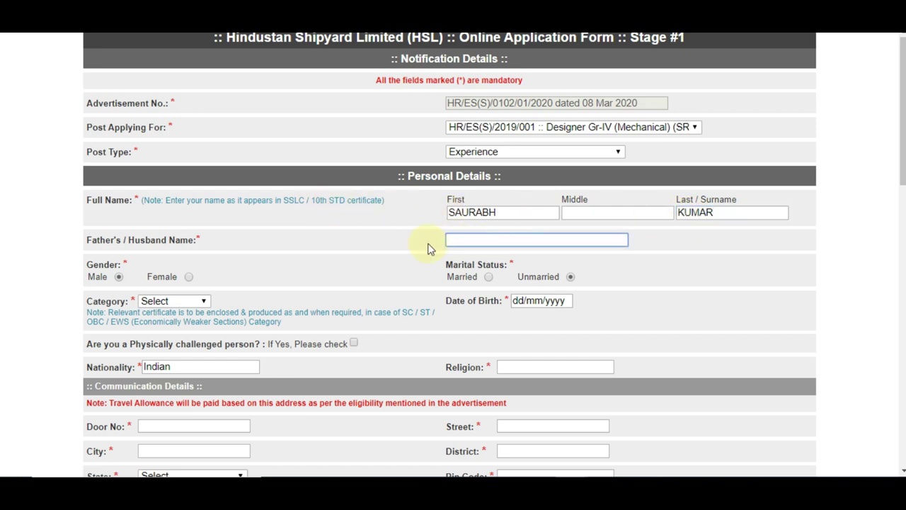
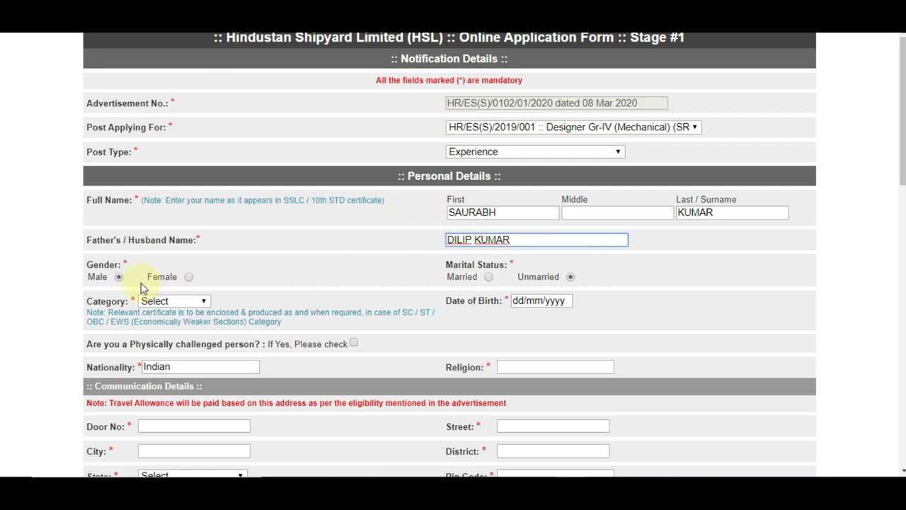
{"action": "left_click", "coordinate": [488, 277]}
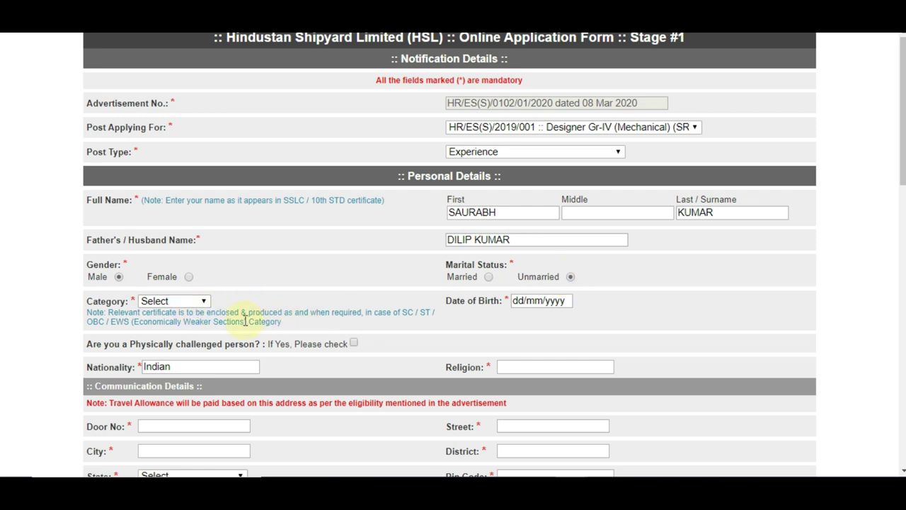
{"action": "left_click_drag", "start_coordinate": [402, 314], "coordinate": [413, 316]}
{"action": "left_click_drag", "start_coordinate": [111, 322], "coordinate": [157, 324]}
Set the category to GENERAL-EWS and dismiss the certificate reminder alert
{"action": "left_click", "coordinate": [276, 325]}
{"action": "left_click", "coordinate": [174, 301]}
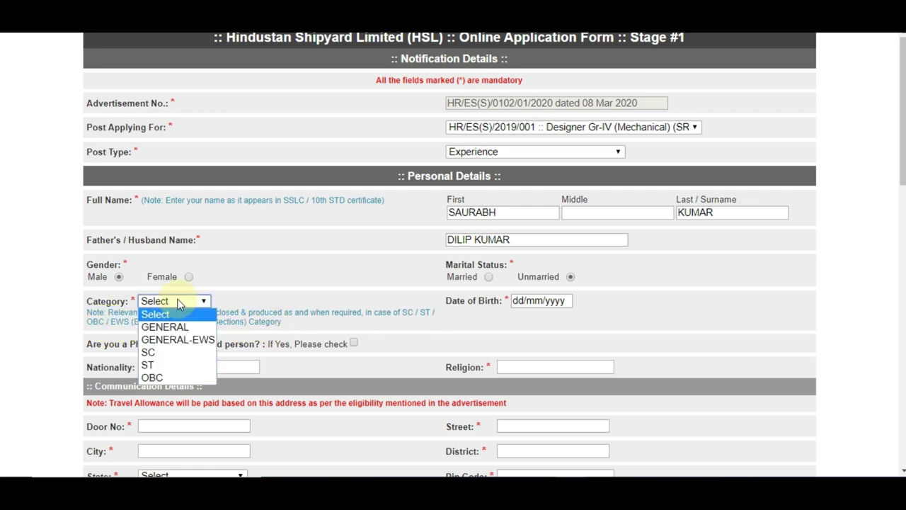
{"action": "left_click", "coordinate": [171, 336]}
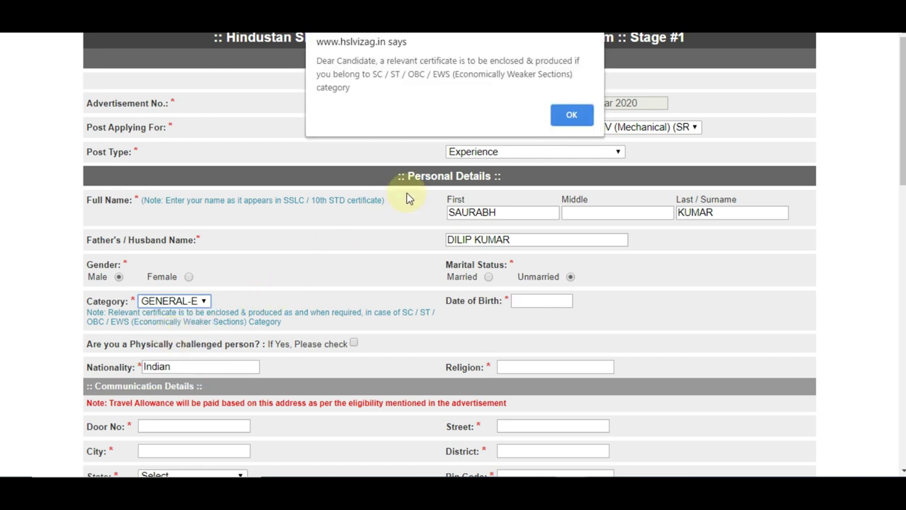
{"action": "left_click", "coordinate": [571, 114]}
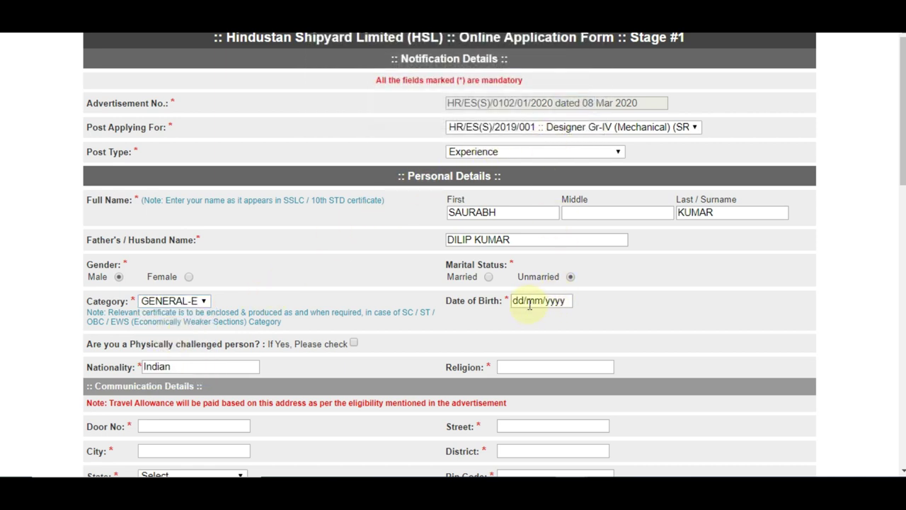
Pick 6 March 1996 as the date of birth in the calendar
{"action": "left_click", "coordinate": [530, 302]}
{"action": "left_click", "coordinate": [569, 319]}
{"action": "left_click", "coordinate": [574, 318]}
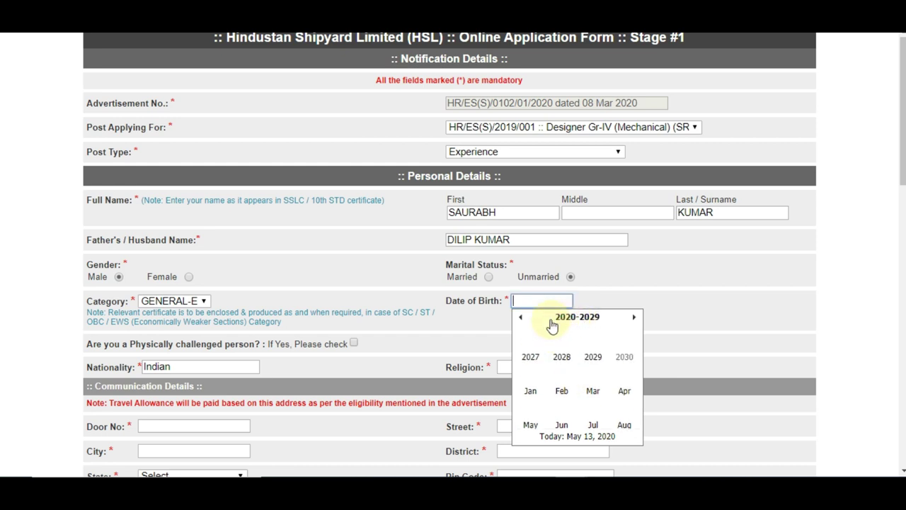
{"action": "left_click", "coordinate": [522, 318]}
{"action": "left_click", "coordinate": [521, 318]}
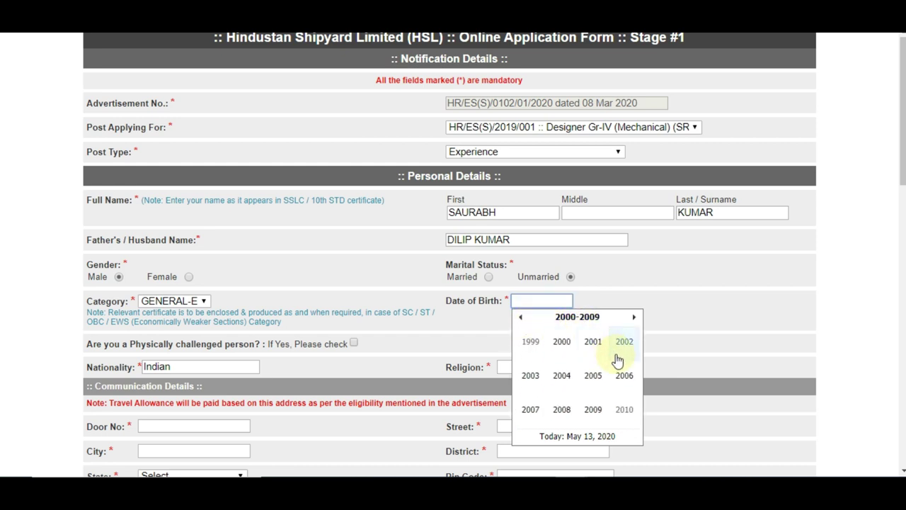
{"action": "left_click", "coordinate": [521, 318]}
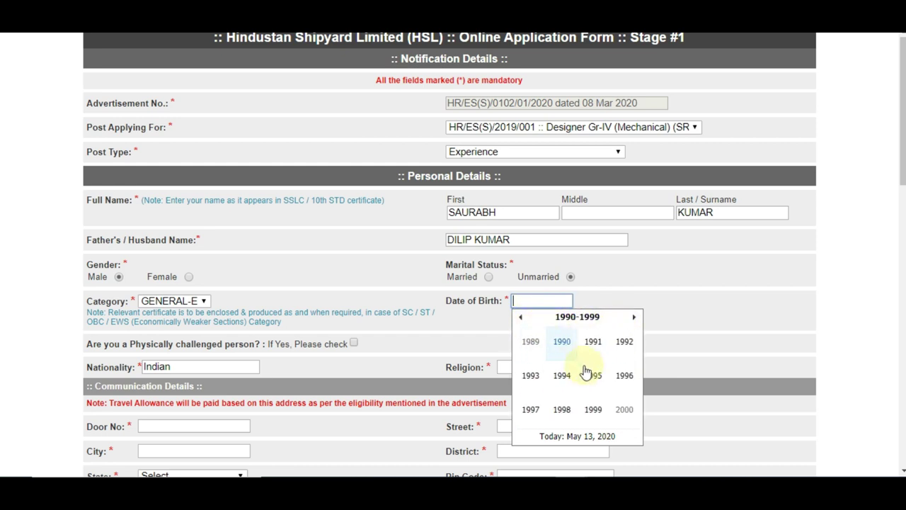
{"action": "left_click", "coordinate": [623, 376]}
{"action": "left_click", "coordinate": [594, 353]}
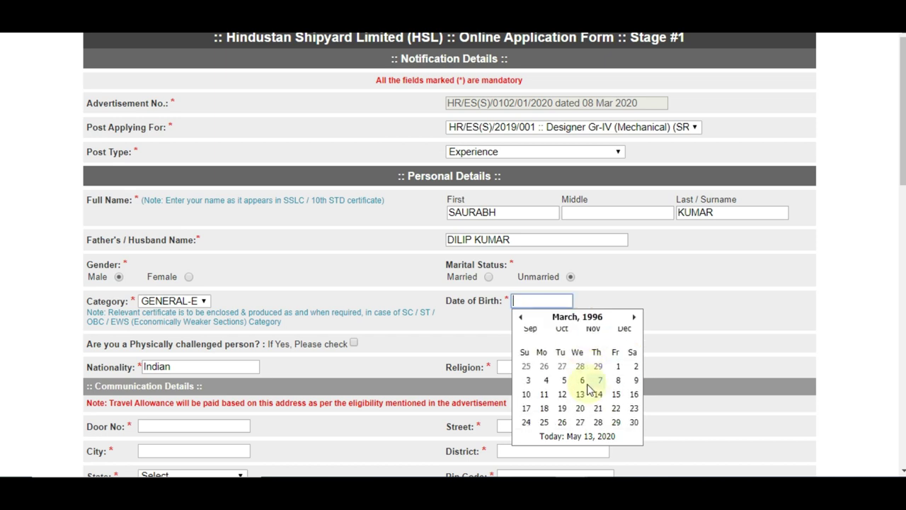
{"action": "left_click", "coordinate": [583, 361]}
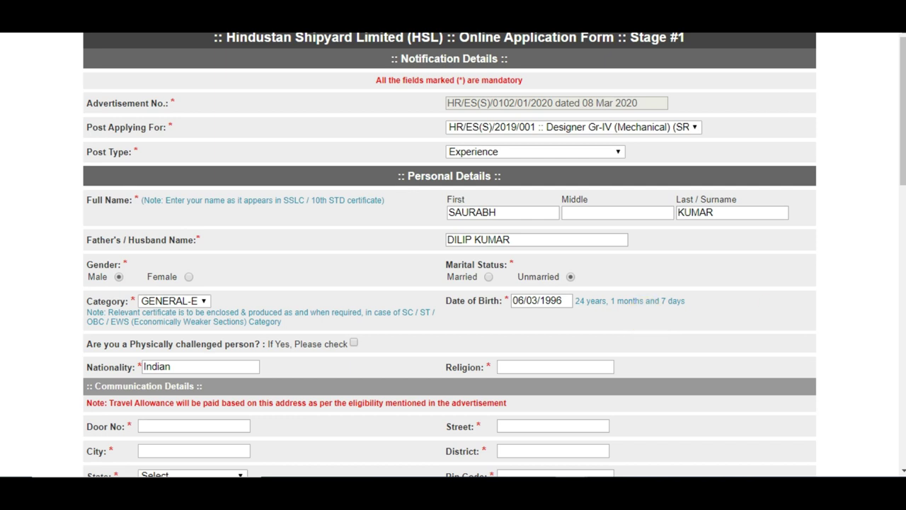
{"action": "scroll", "coordinate": [359, 256], "scroll_direction": "down", "scroll_amount": 2}
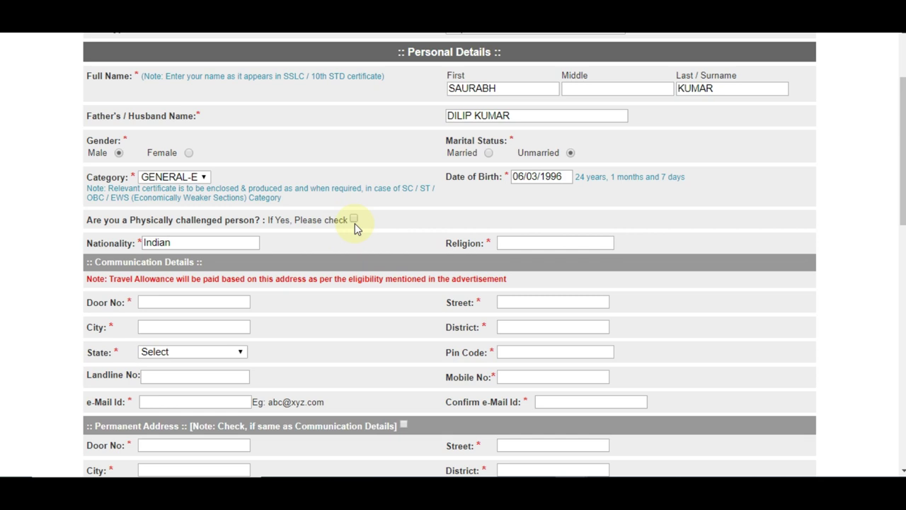
Leave the 'Physically challenged person?' option unchecked after briefly trying the disability fields
{"action": "left_click", "coordinate": [353, 220]}
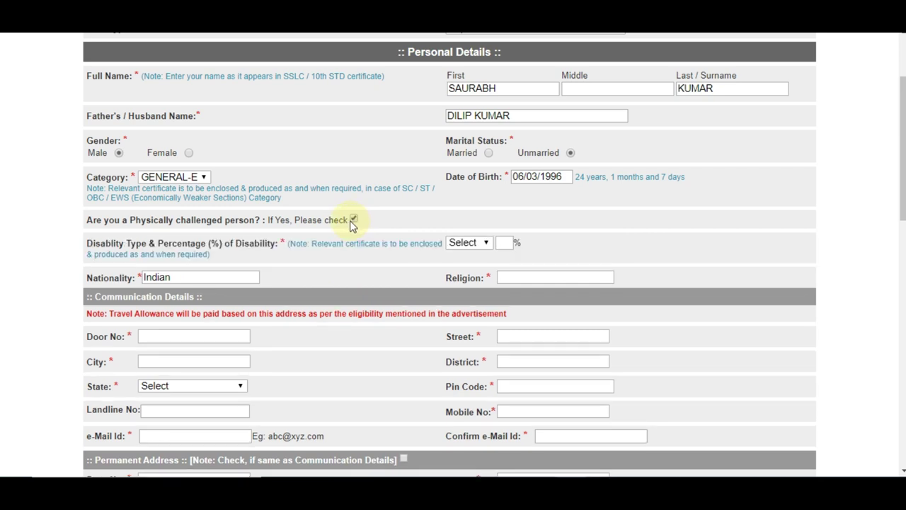
{"action": "left_click", "coordinate": [481, 248]}
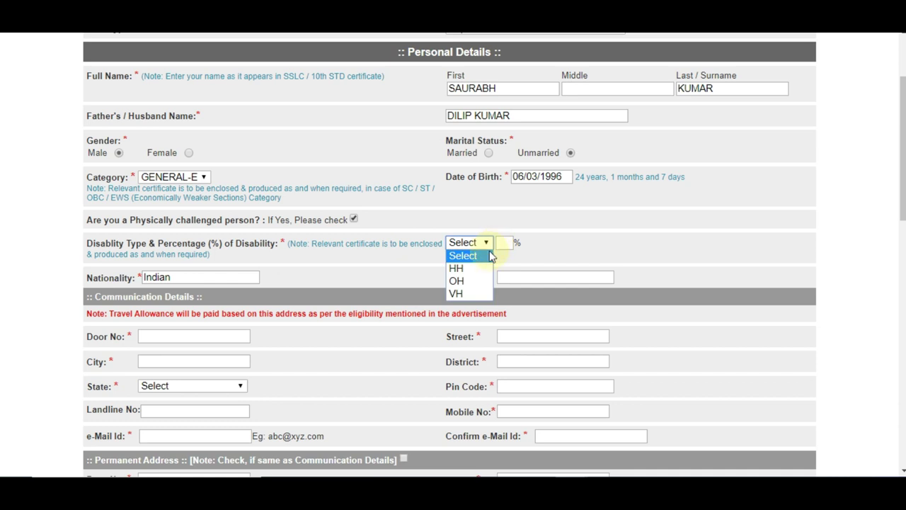
{"action": "key", "text": "Down"}
{"action": "key", "text": "Down"}
{"action": "key", "text": "Return"}
{"action": "left_click", "coordinate": [504, 245]}
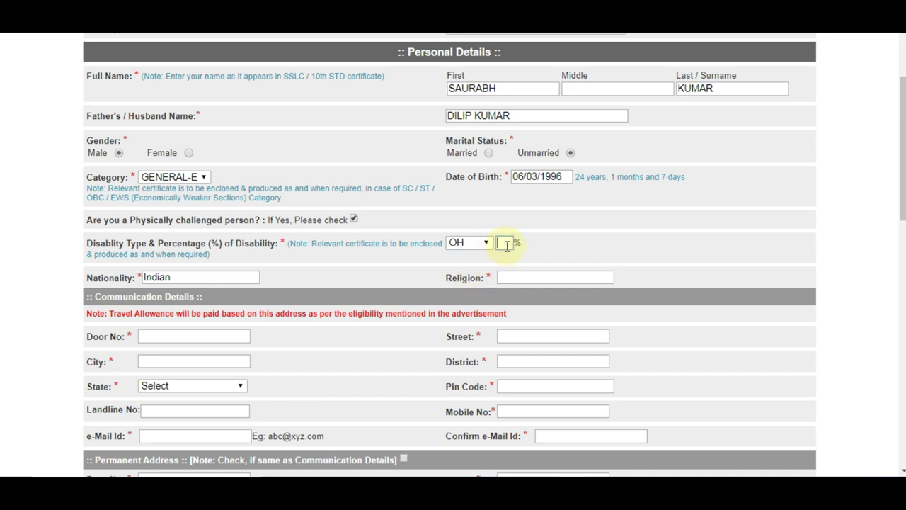
{"action": "left_click_drag", "start_coordinate": [329, 244], "coordinate": [403, 244]}
{"action": "left_click", "coordinate": [333, 242]}
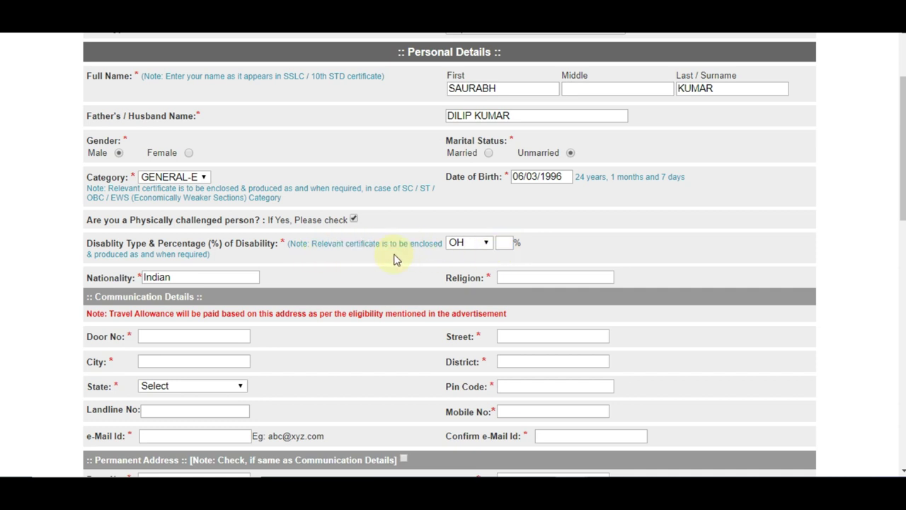
{"action": "left_click", "coordinate": [353, 220]}
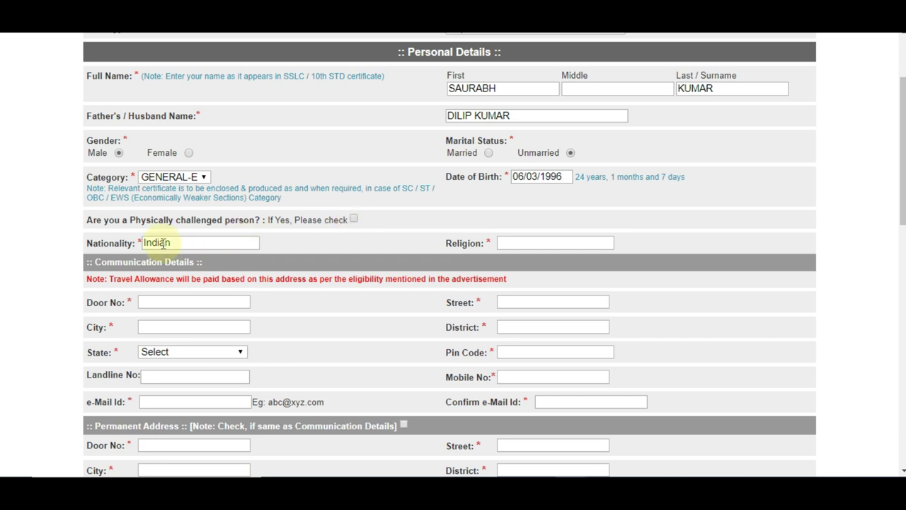
Enter HINDU as the religion
{"action": "left_click", "coordinate": [529, 245]}
{"action": "type", "text": "H"}
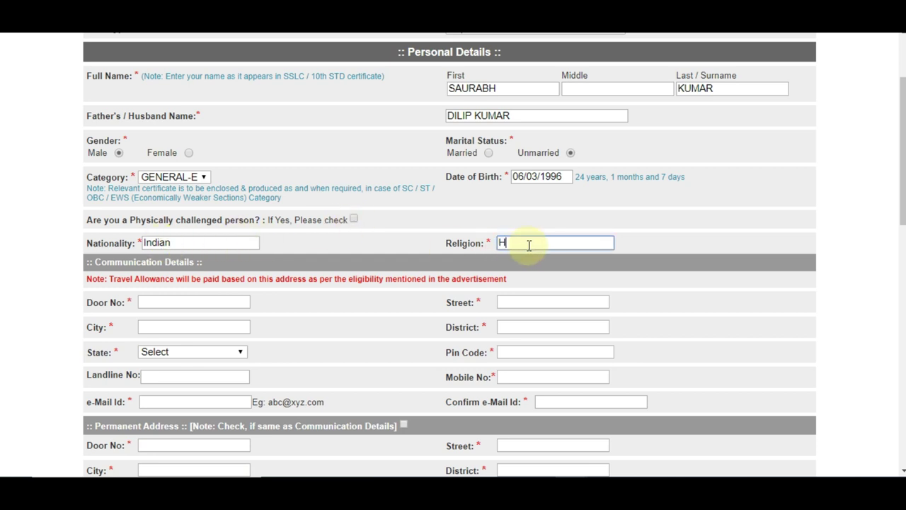
{"action": "type", "text": "INDU"}
{"action": "scroll", "coordinate": [903, 212], "scroll_direction": "down", "scroll_amount": 3}
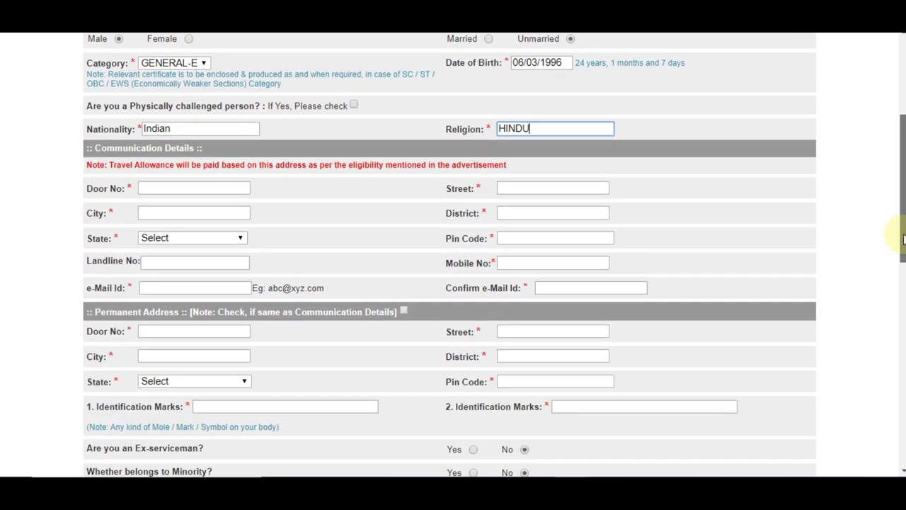
Enter the communication address door number, street, city and district
{"action": "left_click", "coordinate": [180, 190]}
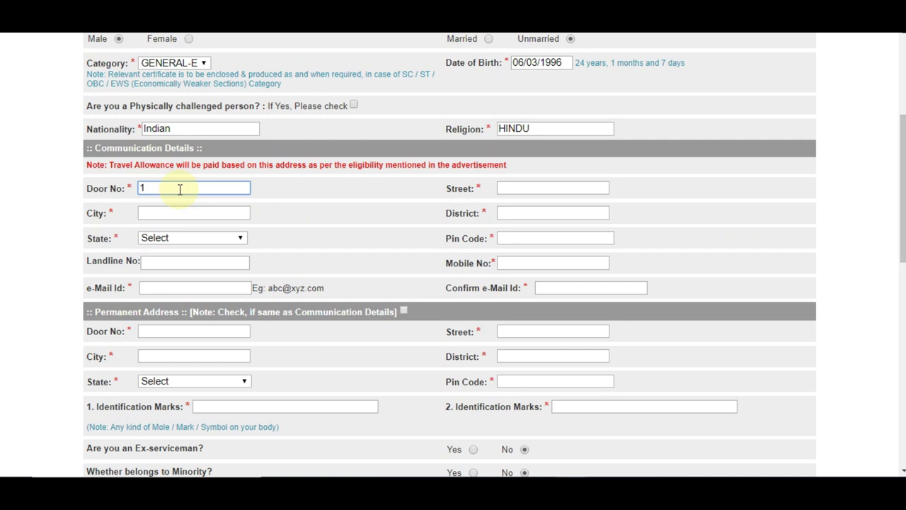
{"action": "left_click", "coordinate": [526, 183]}
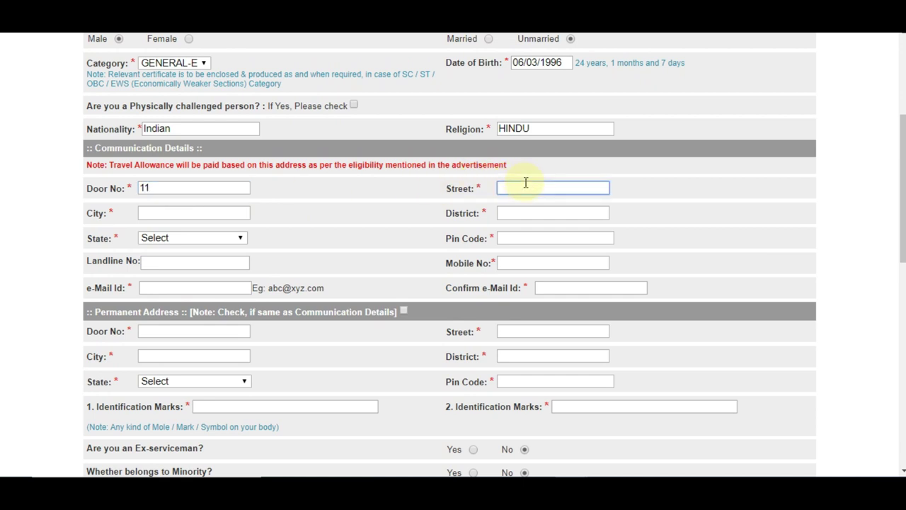
{"action": "left_click", "coordinate": [203, 215]}
{"action": "type", "text": "ALWAR"}
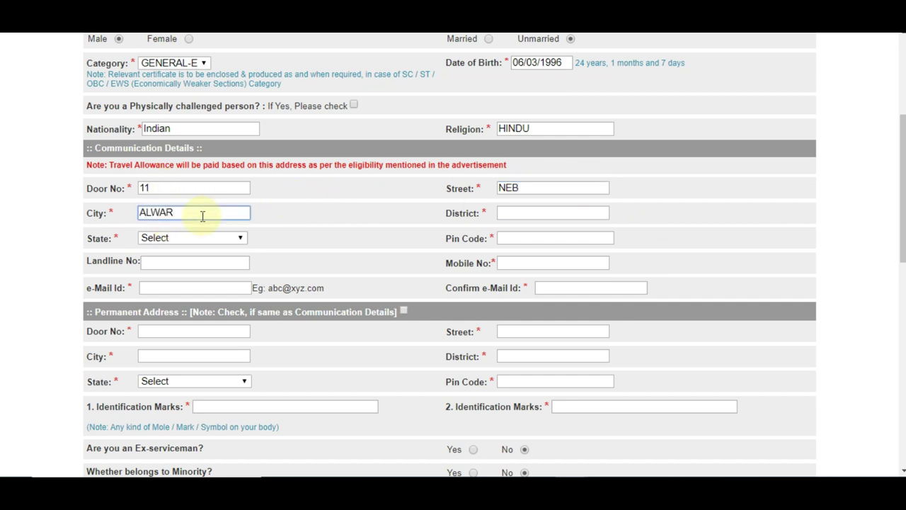
{"action": "key", "text": "Tab"}
{"action": "type", "text": "ALWAR"}
{"action": "key", "text": "Tab"}
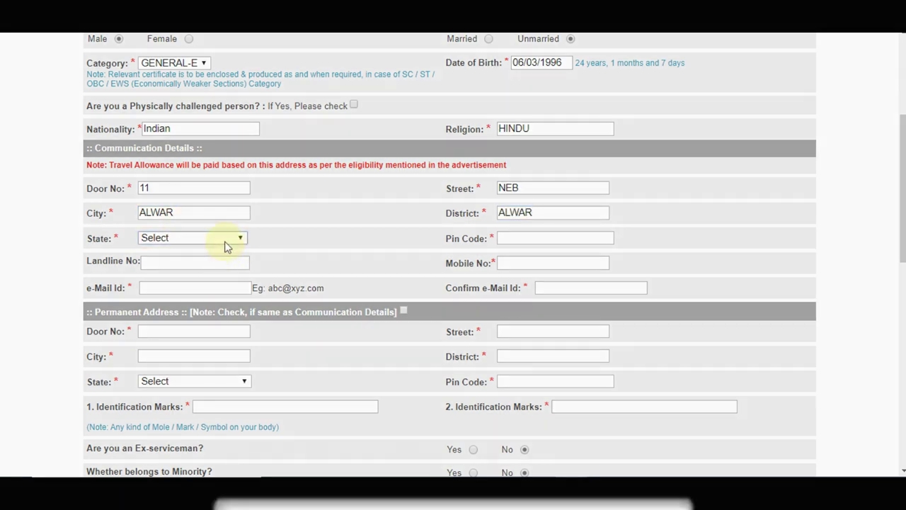
Choose Rajasthan as the state and enter the address pin code
{"action": "left_click", "coordinate": [225, 241]}
{"action": "key", "text": "Down"}
{"action": "key", "text": "Down"}
{"action": "key", "text": "Down"}
{"action": "key", "text": "Down"}
{"action": "key", "text": "Down"}
{"action": "key", "text": "Down"}
{"action": "key", "text": "Down"}
{"action": "key", "text": "Down"}
{"action": "key", "text": "Down"}
{"action": "key", "text": "Down"}
{"action": "key", "text": "Down"}
{"action": "key", "text": "Down"}
{"action": "key", "text": "Down"}
{"action": "key", "text": "Down"}
{"action": "key", "text": "Down"}
{"action": "key", "text": "Down"}
{"action": "key", "text": "Down"}
{"action": "key", "text": "Down"}
{"action": "key", "text": "Down"}
{"action": "key", "text": "Down"}
{"action": "key", "text": "Return"}
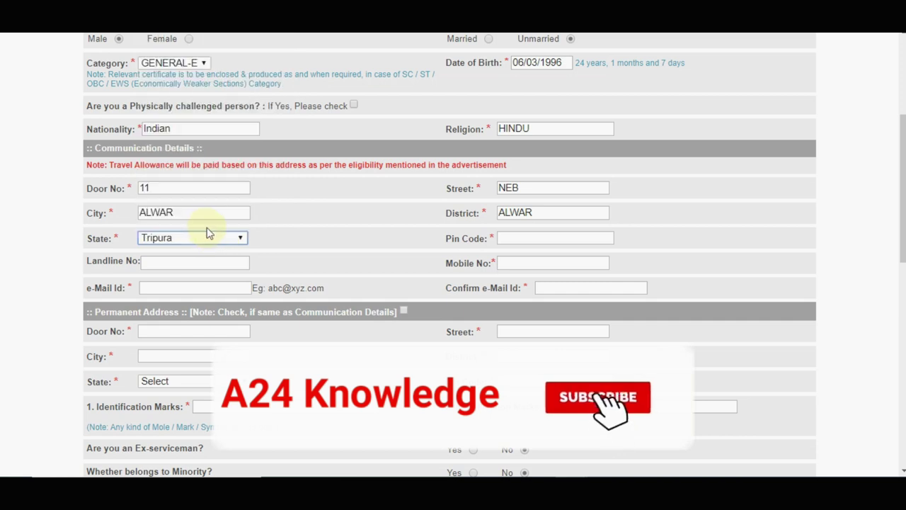
{"action": "left_click", "coordinate": [215, 241]}
{"action": "key", "text": "Up"}
{"action": "key", "text": "Up"}
{"action": "key", "text": "Up"}
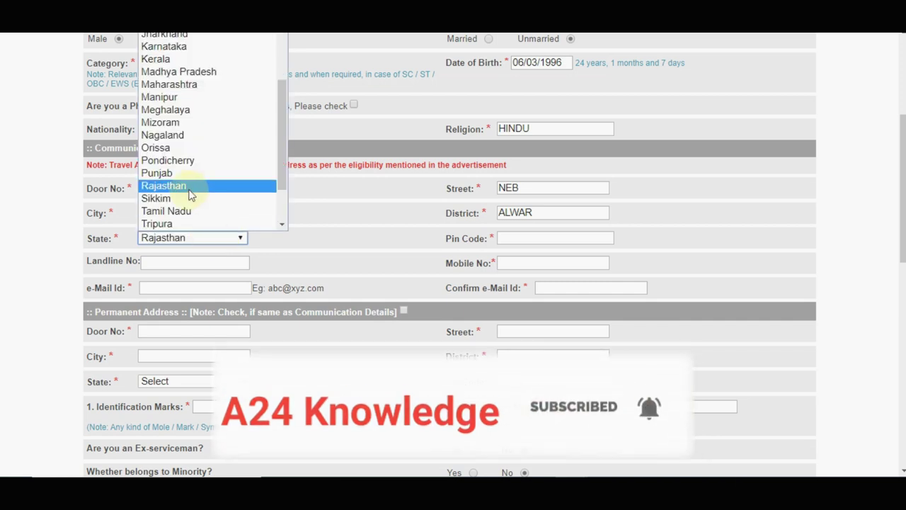
{"action": "left_click", "coordinate": [180, 187]}
{"action": "left_click", "coordinate": [512, 235]}
{"action": "type", "text": "301001"}
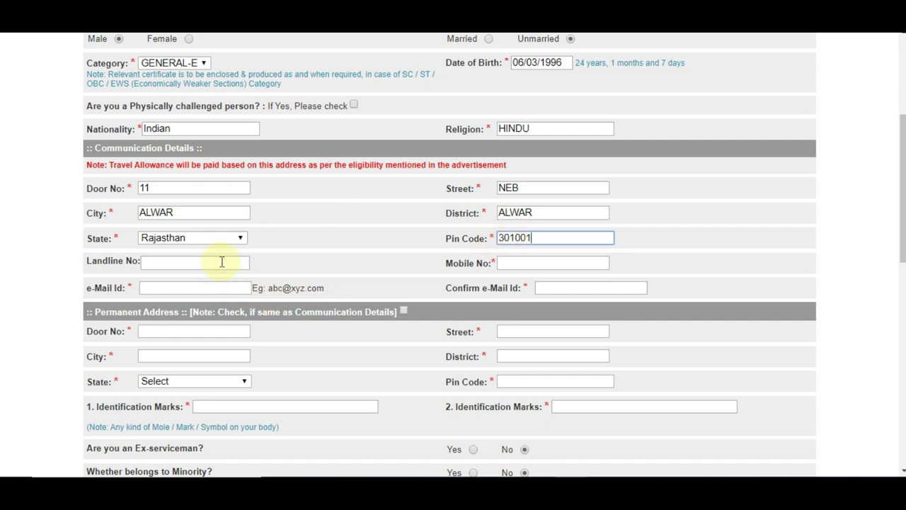
{"action": "left_click", "coordinate": [521, 263]}
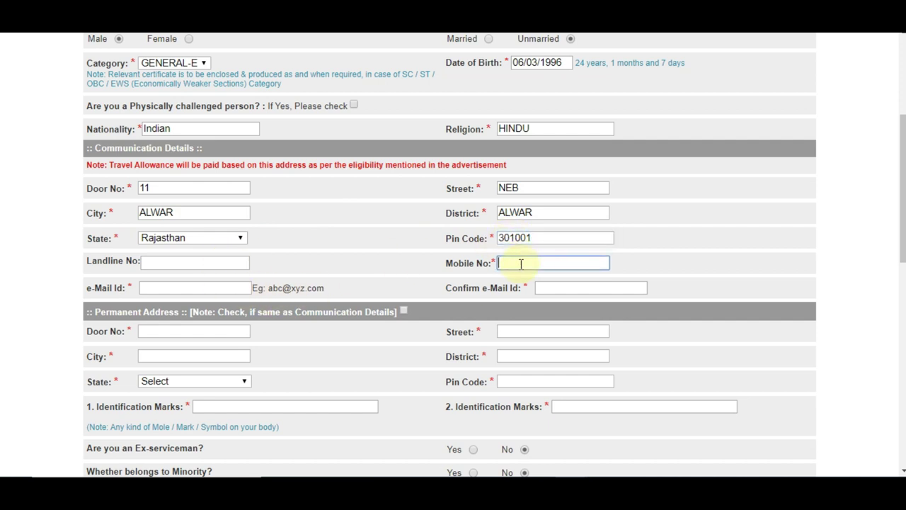
Enter the applicant's e-mail address in both e-Mail Id and Confirm e-Mail Id
{"action": "left_click", "coordinate": [222, 287]}
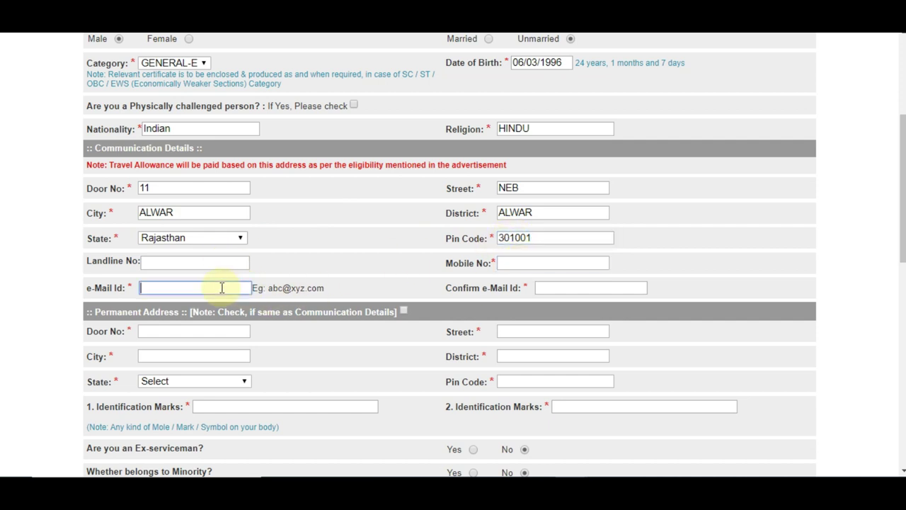
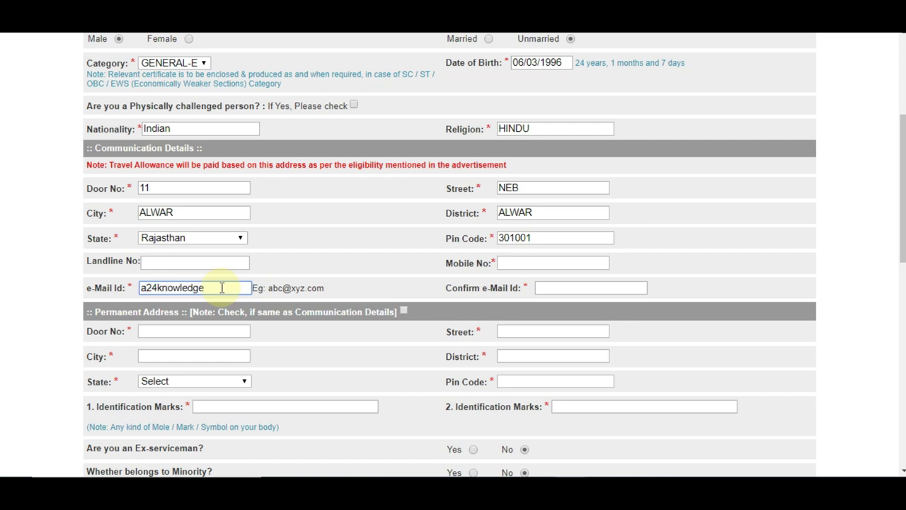
{"action": "left_click", "coordinate": [557, 290]}
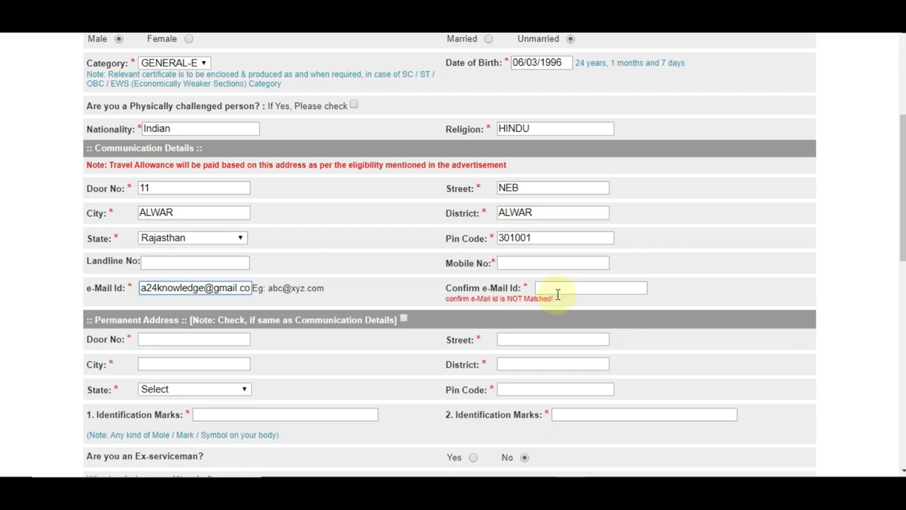
{"action": "left_click", "coordinate": [559, 292]}
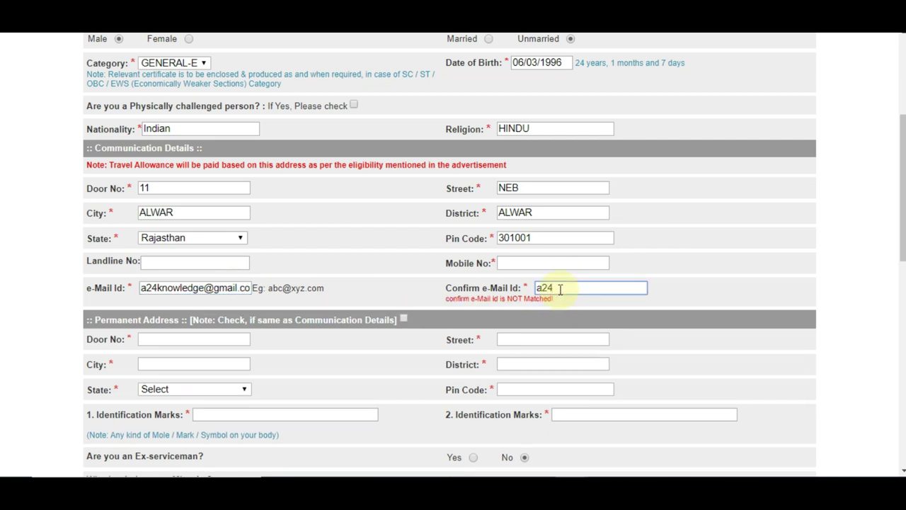
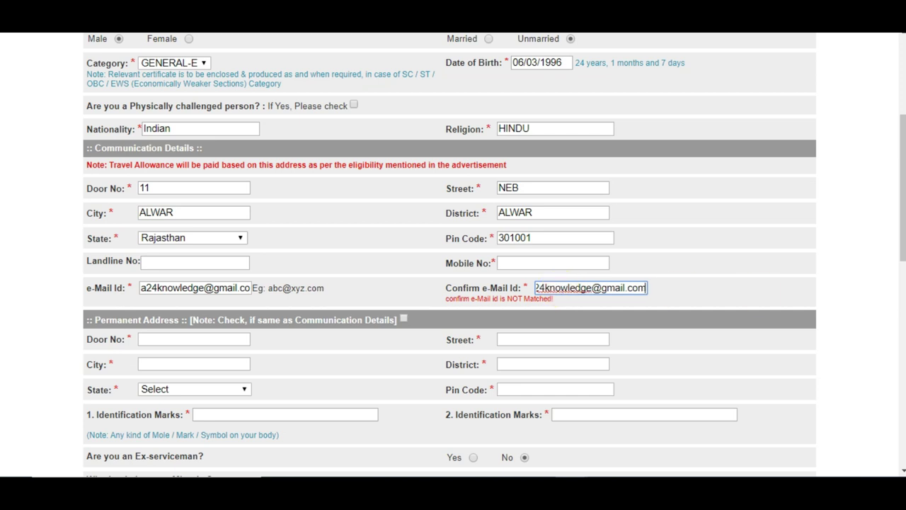
{"action": "scroll", "coordinate": [601, 272], "scroll_direction": "down", "scroll_amount": 1}
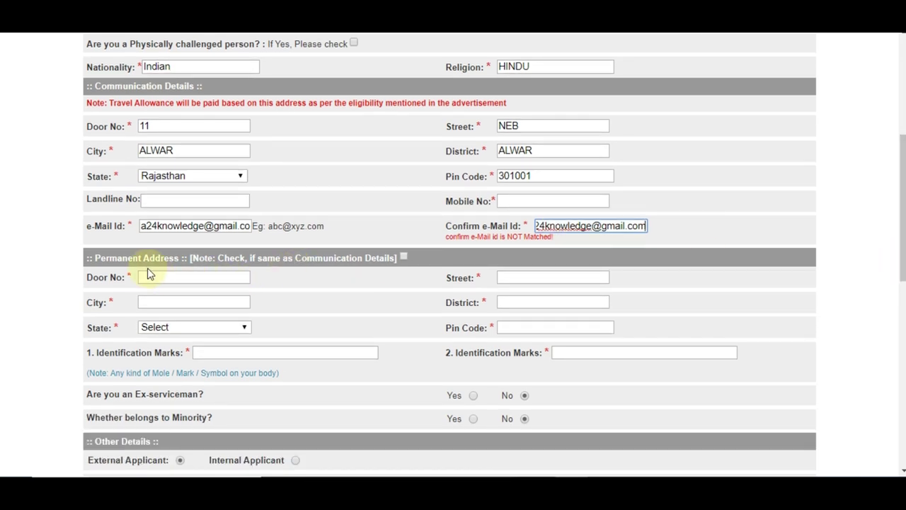
{"action": "left_click", "coordinate": [147, 268]}
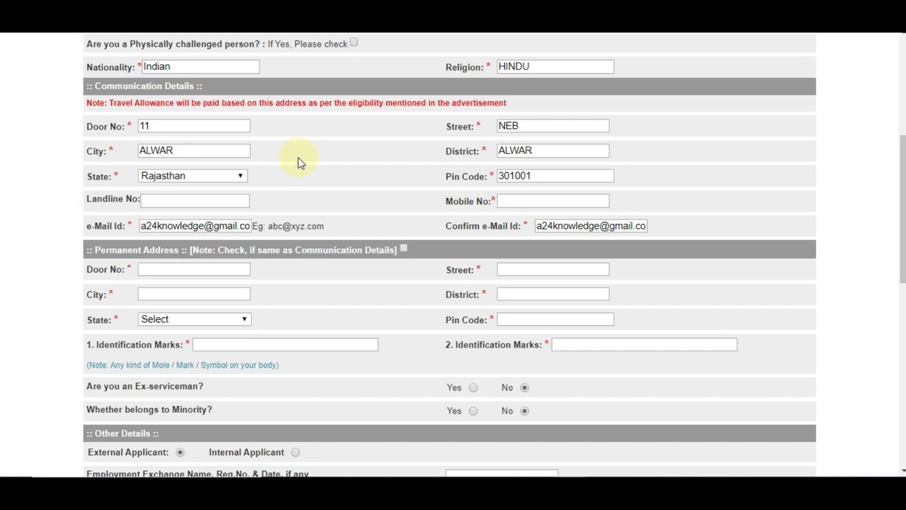
Copy the communication address to the permanent address and enter NO MARK as the first identification mark
{"action": "left_click", "coordinate": [163, 267]}
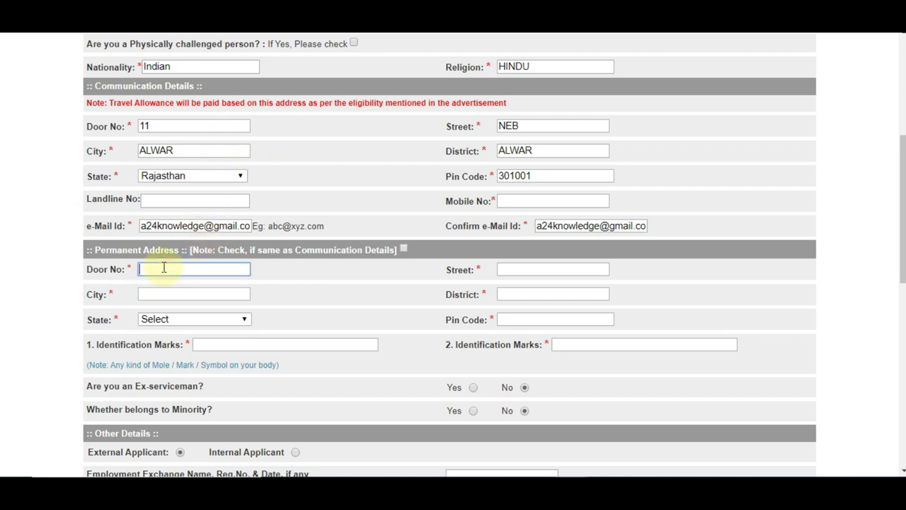
{"action": "left_click", "coordinate": [404, 249]}
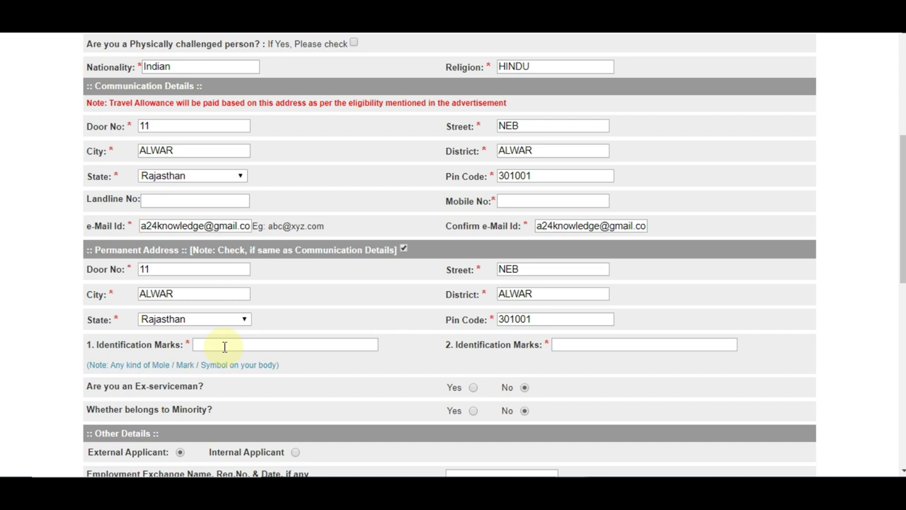
{"action": "left_click", "coordinate": [225, 346]}
{"action": "type", "text": "no ma"}
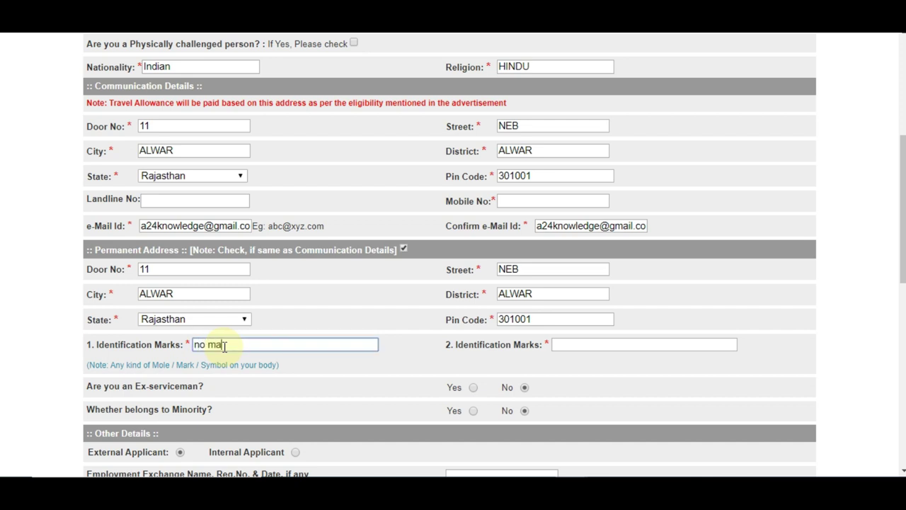
{"action": "type", "text": "rk"}
{"action": "left_click_drag", "start_coordinate": [245, 346], "coordinate": [184, 346]}
{"action": "type", "text": "NO MARK"}
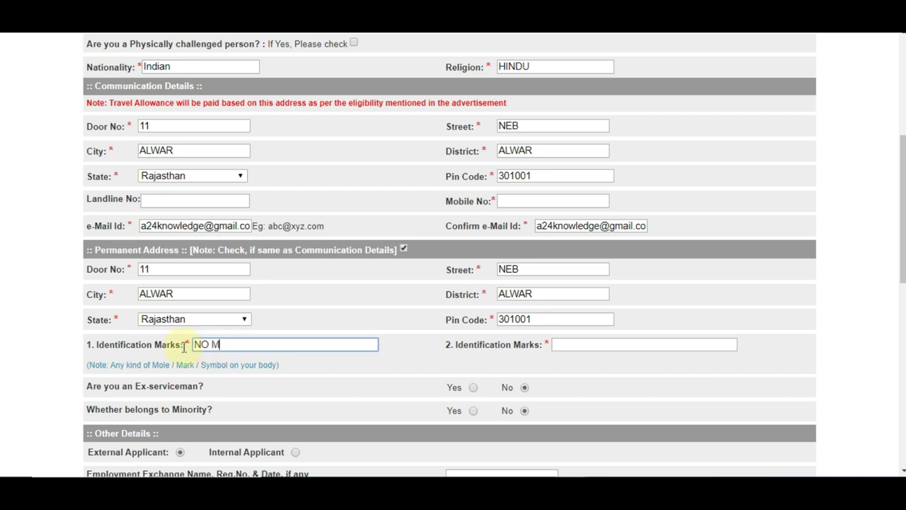
{"action": "left_click", "coordinate": [569, 346]}
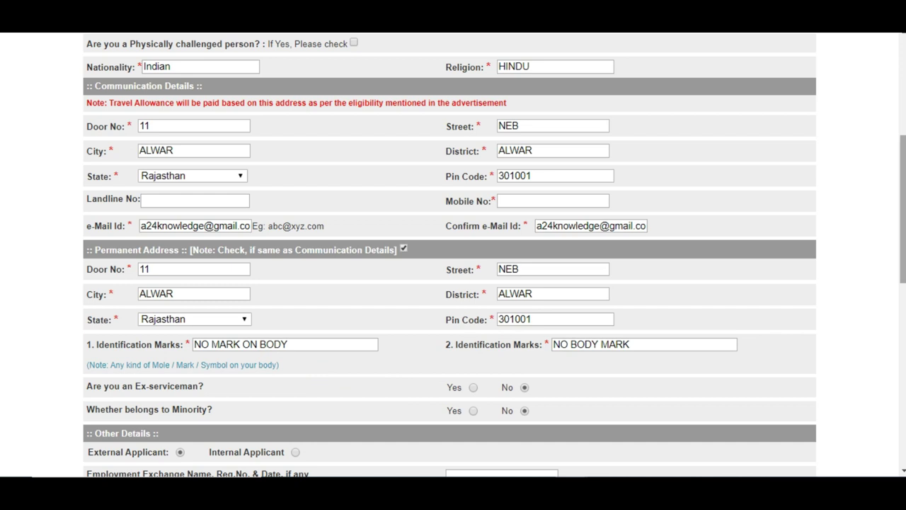
Answer No to both the ex-serviceman and minority questions
{"action": "left_click_drag", "start_coordinate": [904, 263], "coordinate": [904, 304]}
{"action": "left_click", "coordinate": [473, 256]}
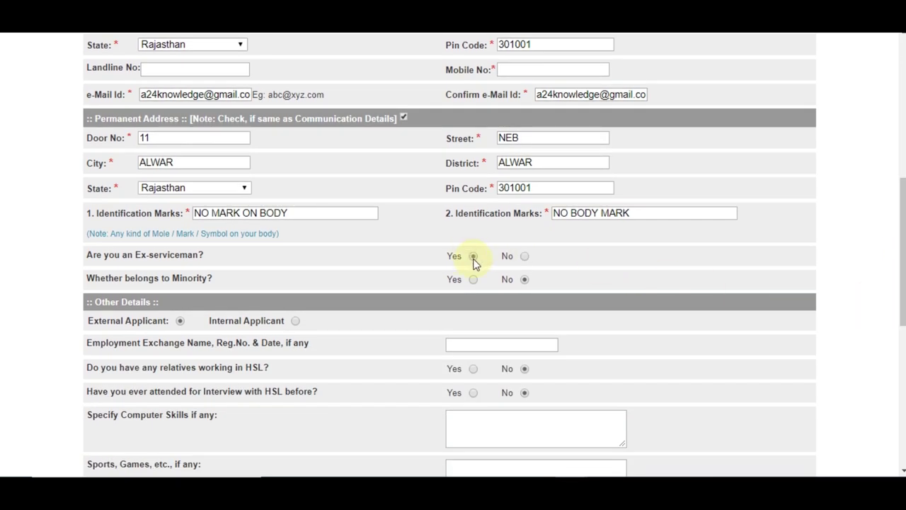
{"action": "left_click", "coordinate": [524, 256]}
{"action": "left_click", "coordinate": [471, 280]}
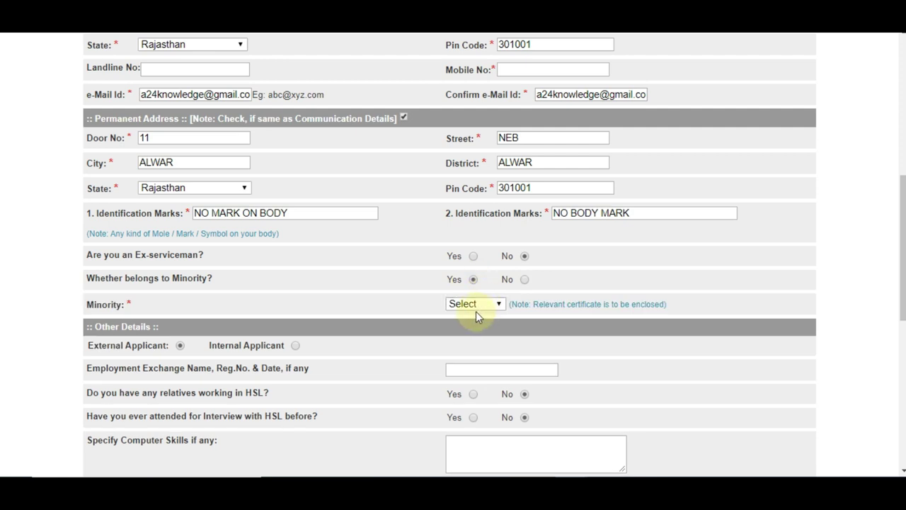
{"action": "left_click", "coordinate": [475, 304]}
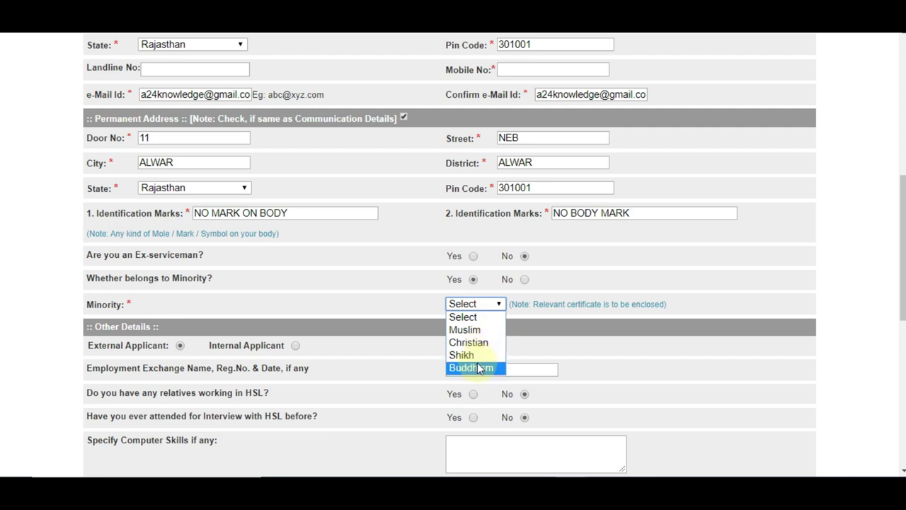
{"action": "left_click", "coordinate": [524, 280]}
Keep External Applicant selected and leave the Employment Exchange details empty
{"action": "scroll", "coordinate": [523, 281], "scroll_direction": "down", "scroll_amount": 2}
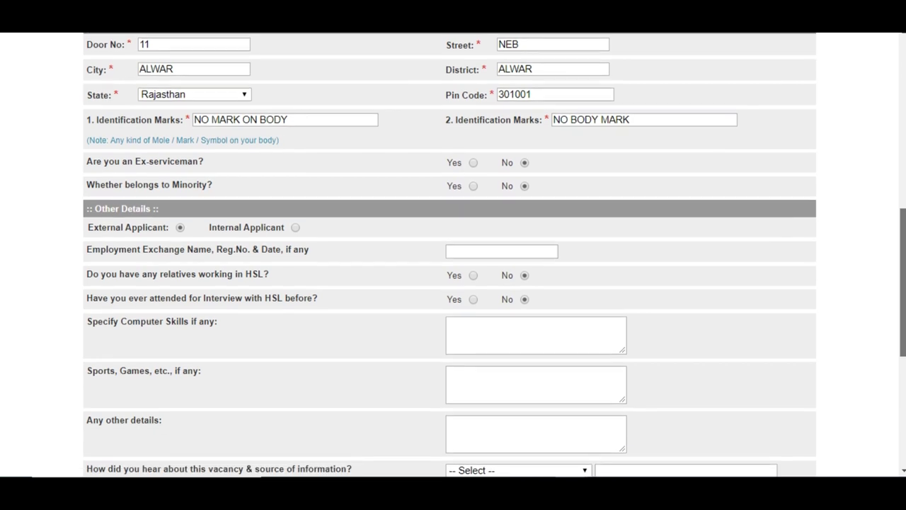
{"action": "scroll", "coordinate": [523, 281], "scroll_direction": "down", "scroll_amount": 1}
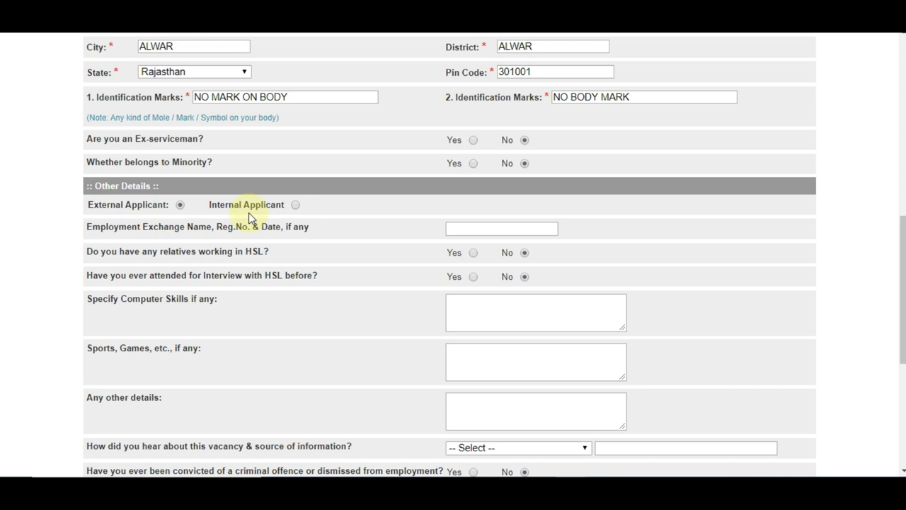
{"action": "left_click", "coordinate": [294, 206]}
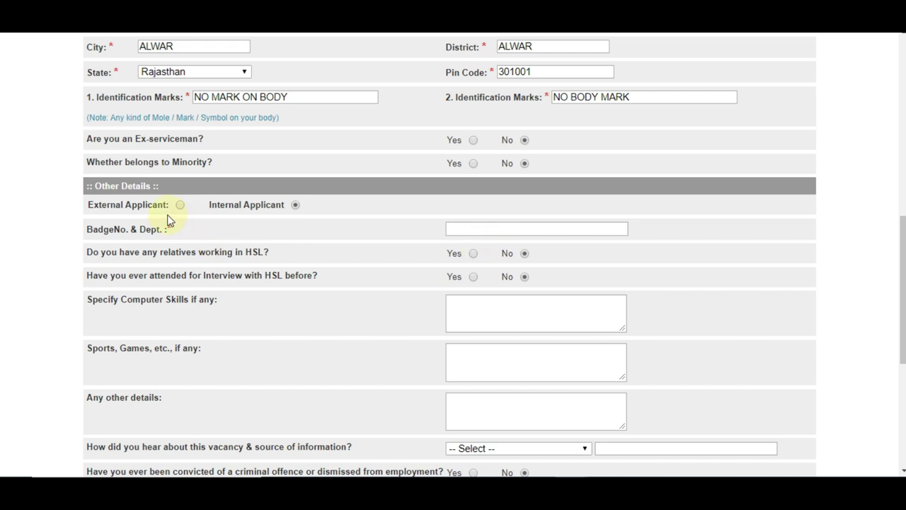
{"action": "left_click", "coordinate": [179, 205]}
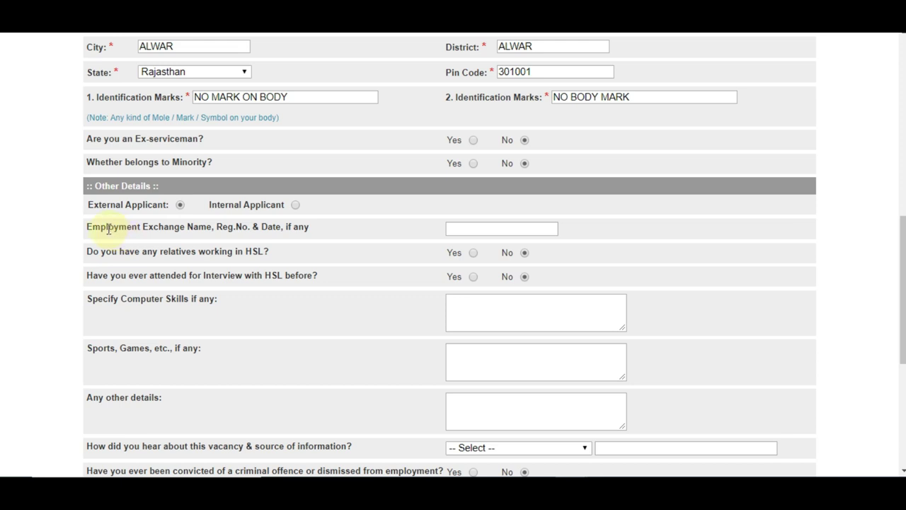
{"action": "left_click_drag", "start_coordinate": [108, 228], "coordinate": [205, 227]}
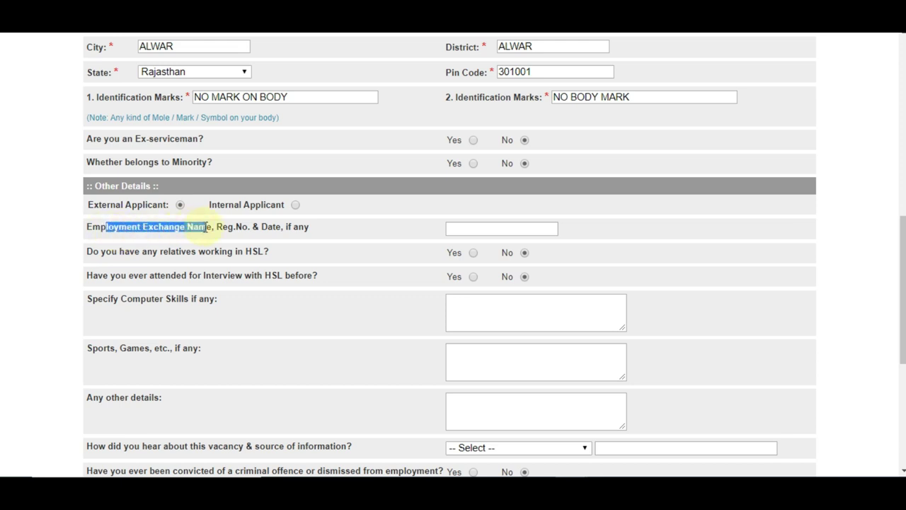
{"action": "left_click", "coordinate": [210, 234]}
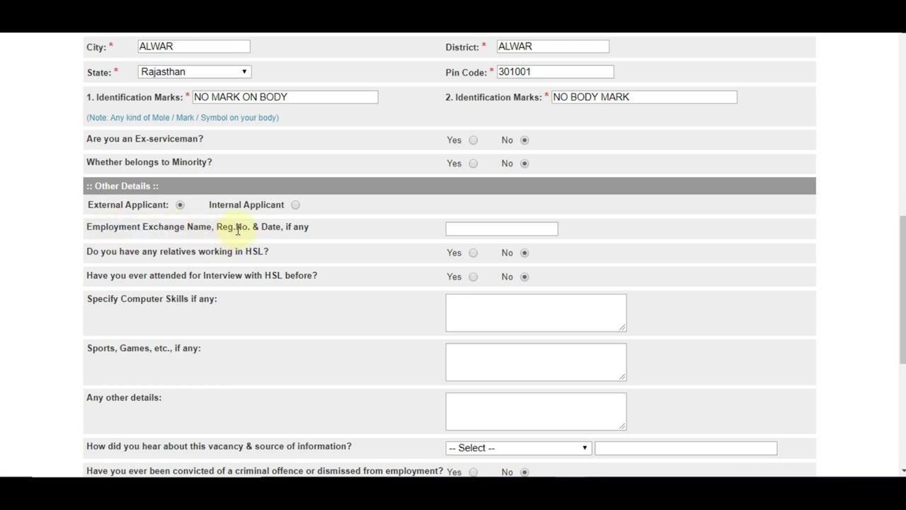
{"action": "left_click", "coordinate": [499, 229]}
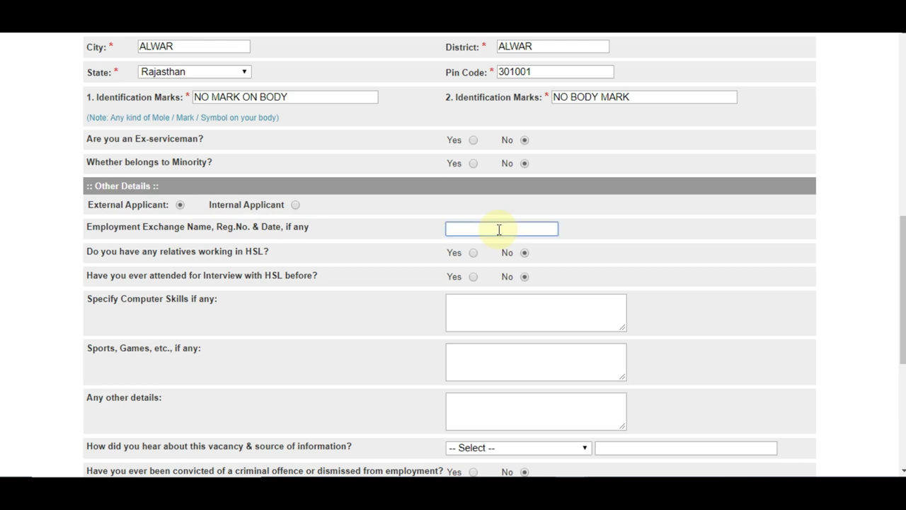
{"action": "left_click", "coordinate": [425, 244]}
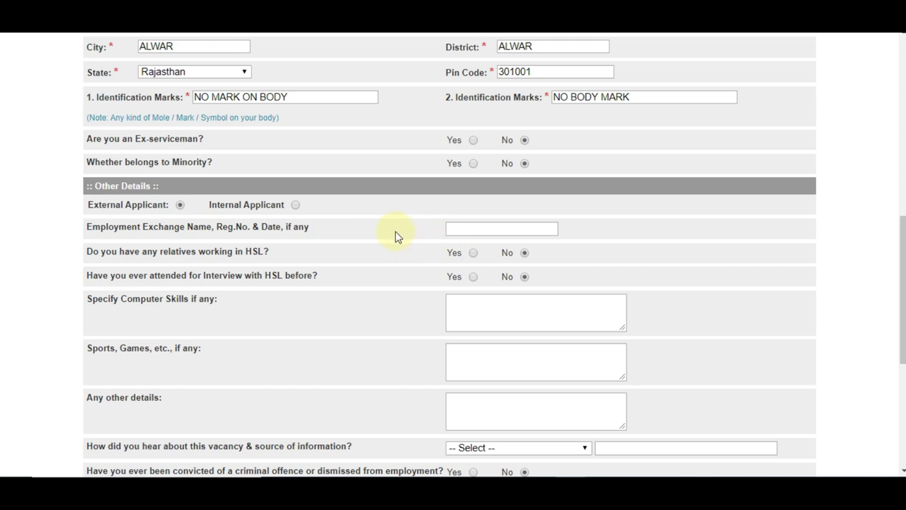
Answer No to relatives working in HSL and to a previous HSL interview
{"action": "left_click", "coordinate": [472, 253]}
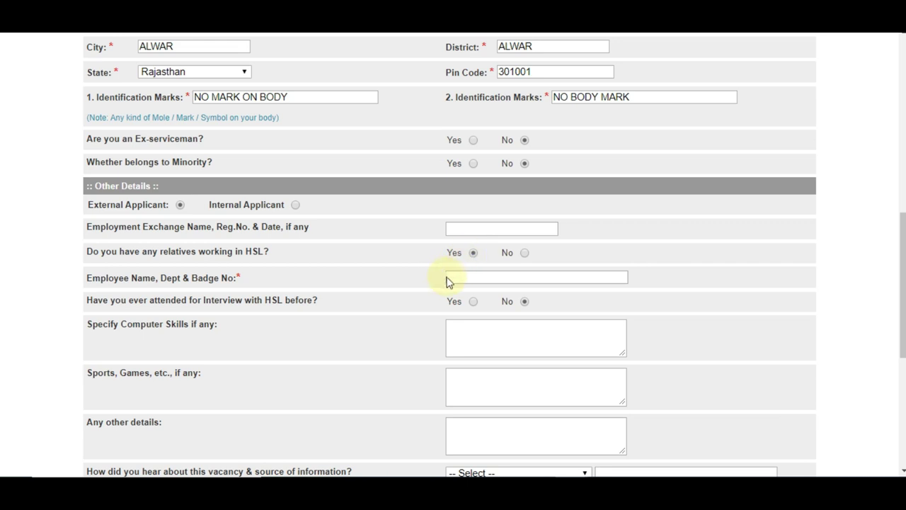
{"action": "left_click", "coordinate": [449, 277]}
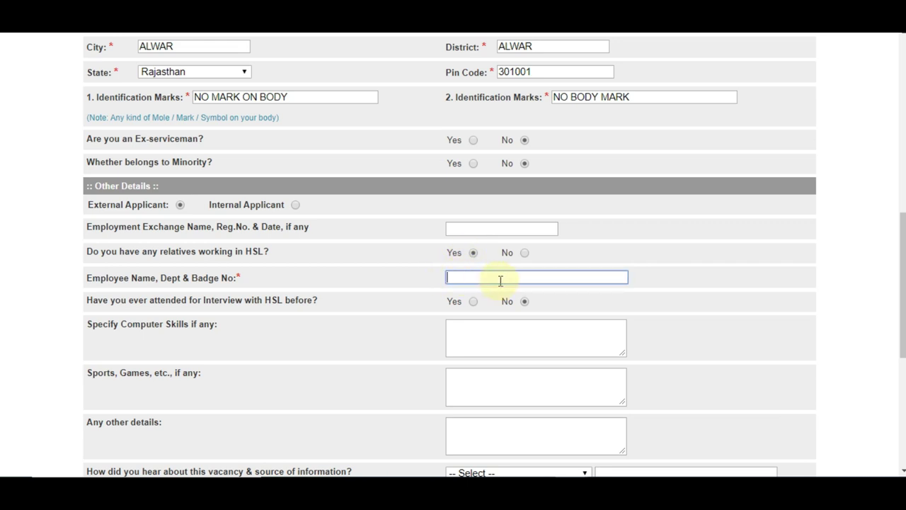
{"action": "left_click", "coordinate": [524, 253]}
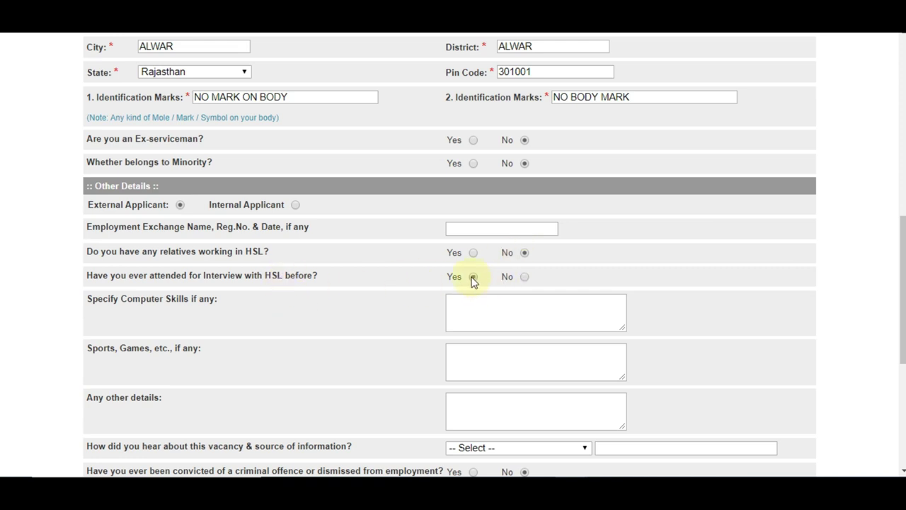
{"action": "left_click", "coordinate": [523, 277]}
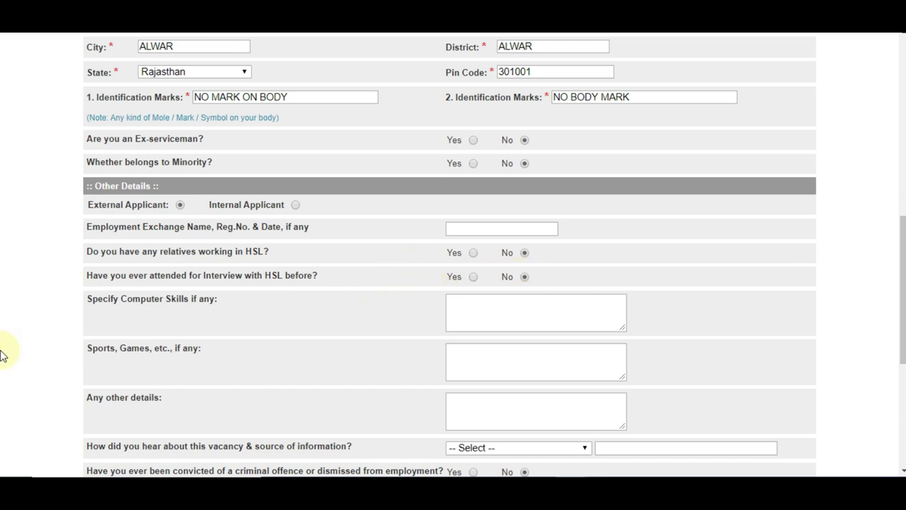
{"action": "left_click_drag", "start_coordinate": [127, 298], "coordinate": [202, 309]}
{"action": "left_click", "coordinate": [204, 310]}
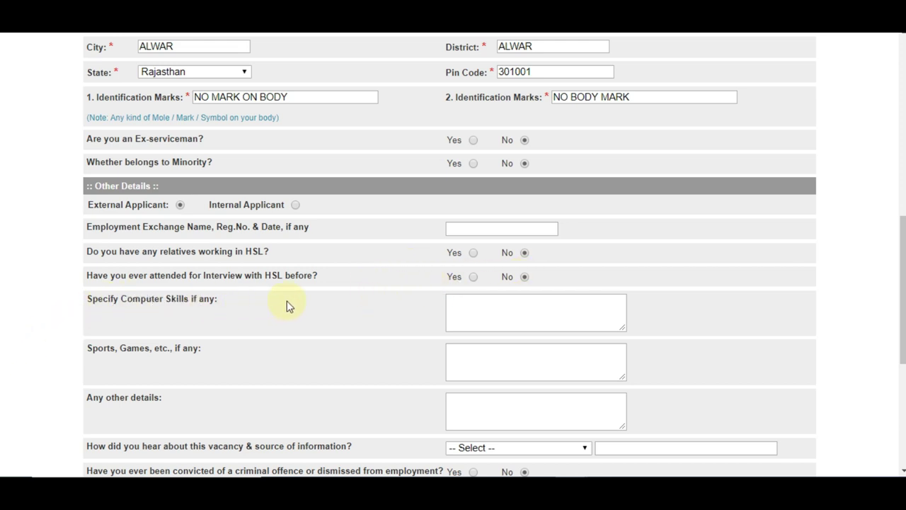
Enter RSCIT as the computer skill, leaving sports and other details blank
{"action": "left_click", "coordinate": [462, 311]}
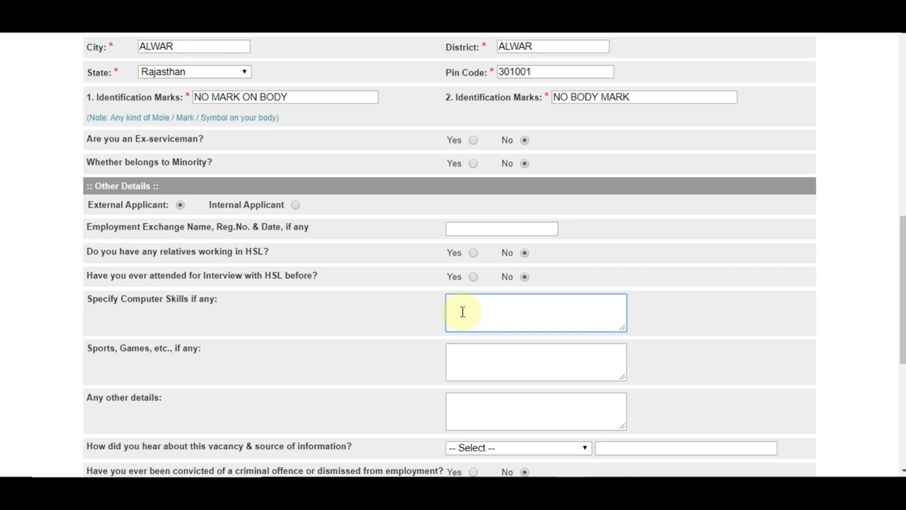
{"action": "type", "text": "RSCIT"}
{"action": "left_click", "coordinate": [468, 355]}
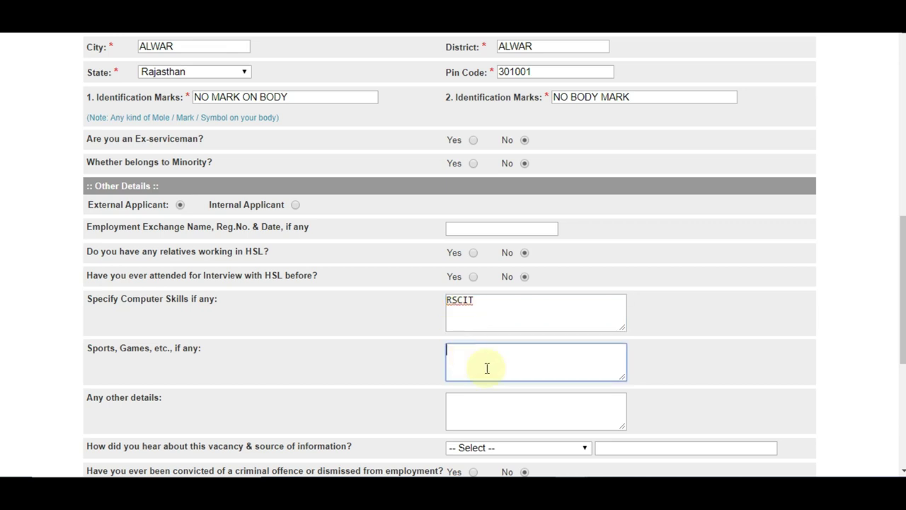
{"action": "left_click", "coordinate": [495, 404]}
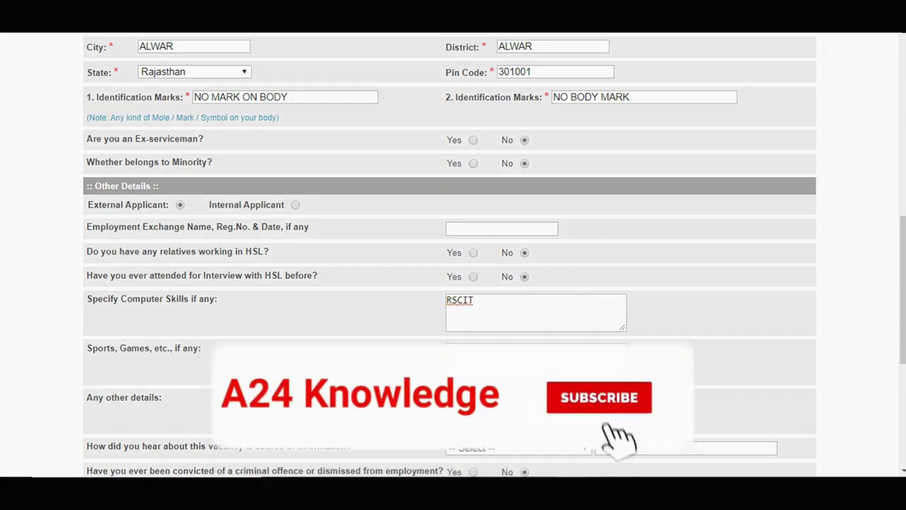
{"action": "scroll", "coordinate": [902, 366], "scroll_direction": "down", "scroll_amount": 3}
{"action": "scroll", "coordinate": [903, 366], "scroll_direction": "down", "scroll_amount": 1}
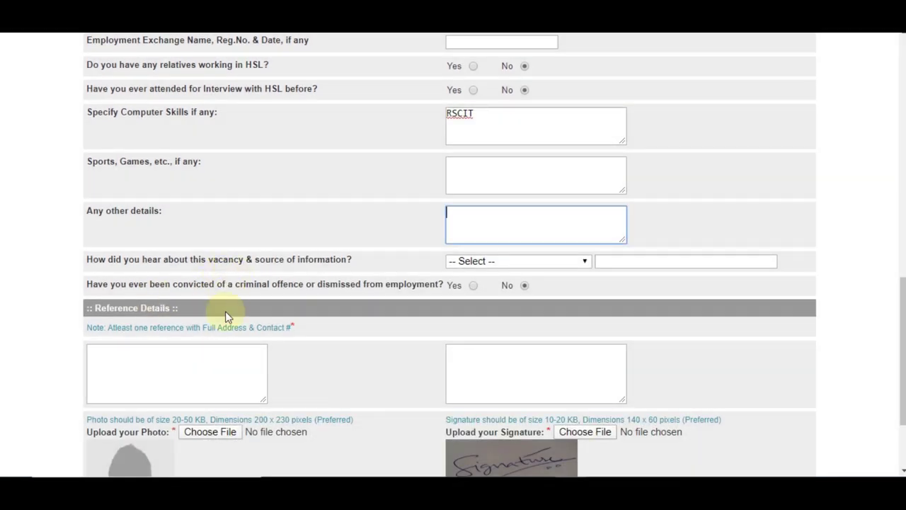
Set the vacancy source to Job Sites with jobrasta.com as the site
{"action": "left_click", "coordinate": [478, 263]}
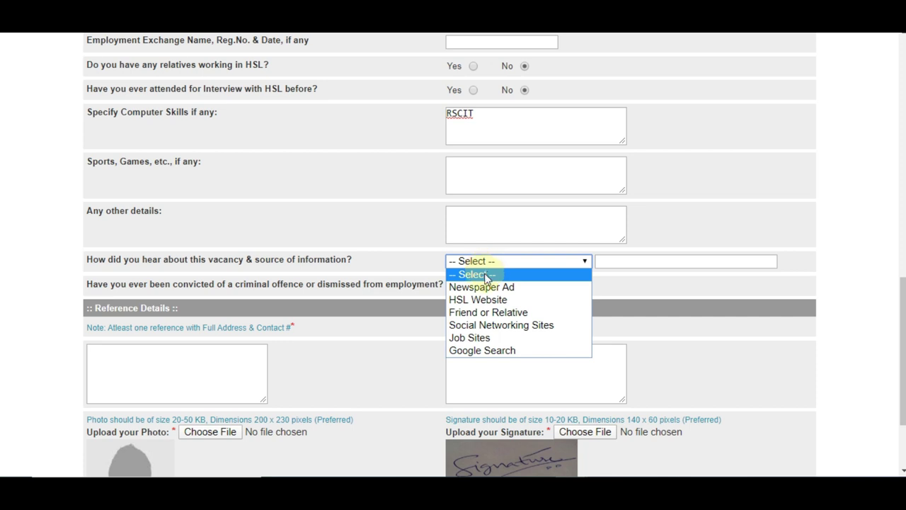
{"action": "left_click", "coordinate": [489, 338]}
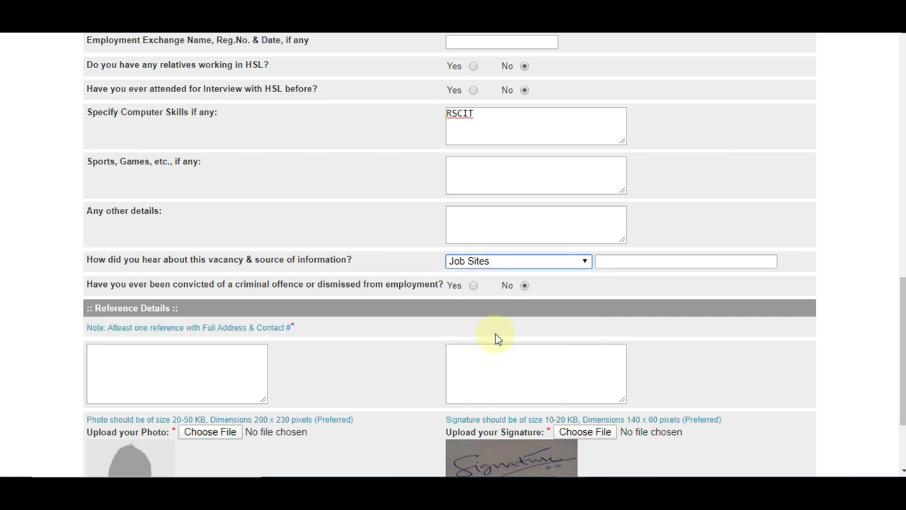
{"action": "left_click", "coordinate": [641, 261]}
{"action": "type", "text": "jo"}
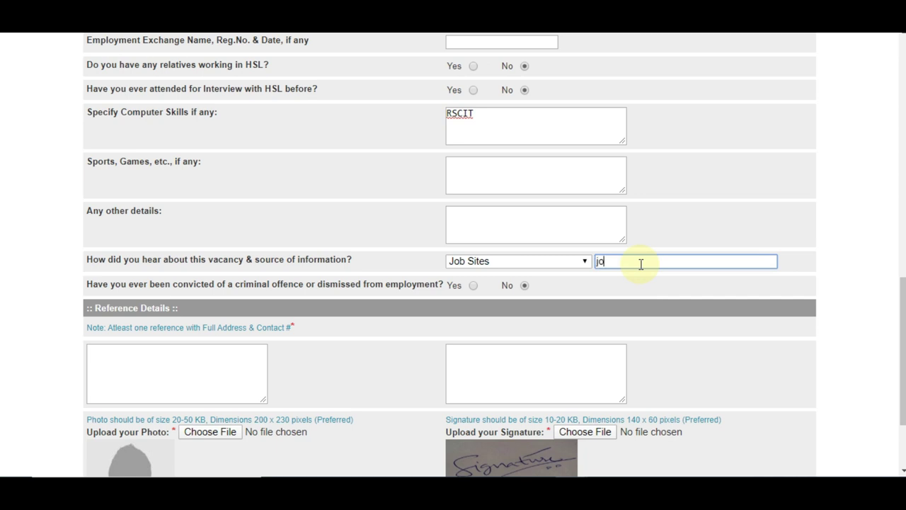
{"action": "type", "text": "brasta.com"}
{"action": "left_click", "coordinate": [378, 228]}
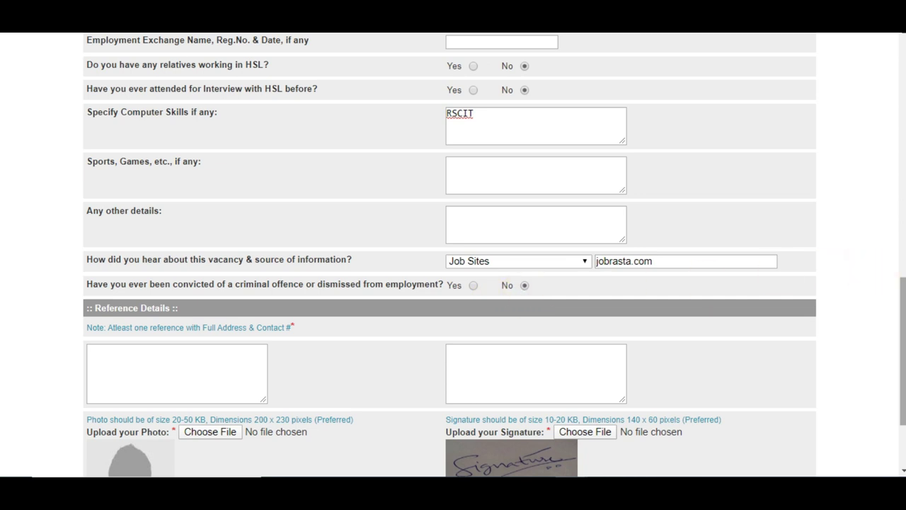
{"action": "scroll", "coordinate": [903, 340], "scroll_direction": "down", "scroll_amount": 3}
{"action": "scroll", "coordinate": [889, 359], "scroll_direction": "down", "scroll_amount": 1}
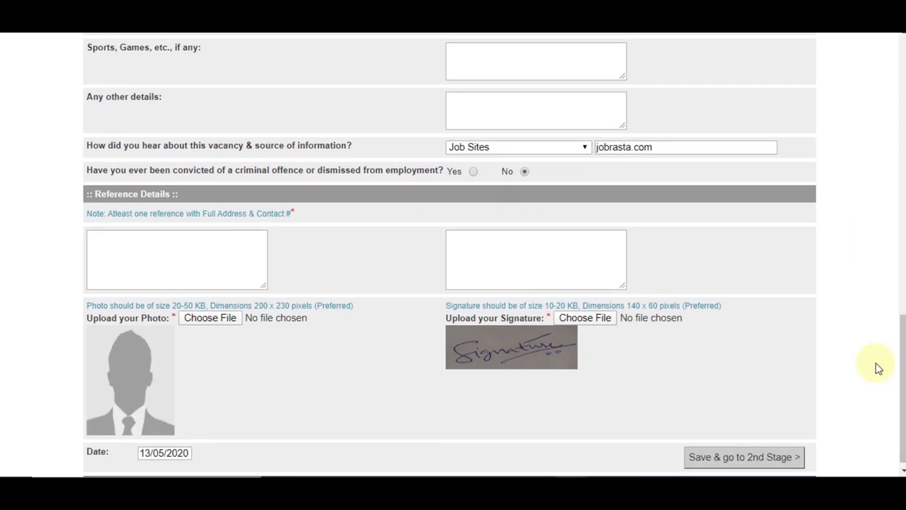
Enter the referee's name and, on a new line, their street address in the first reference box
{"action": "left_click", "coordinate": [205, 235]}
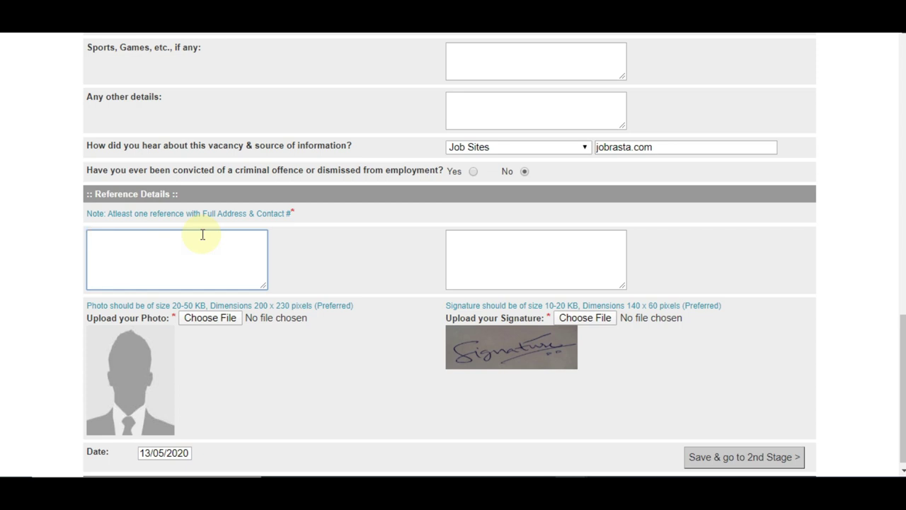
{"action": "key", "text": "Return"}
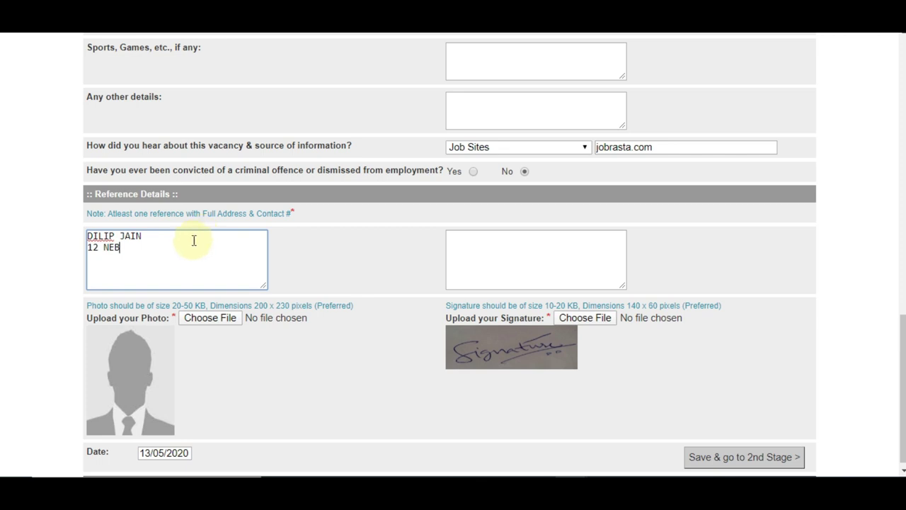
Note the 200 x 230 photo size requirement and cancel the photo file picker without choosing a file
{"action": "scroll", "coordinate": [177, 262], "scroll_direction": "down", "scroll_amount": 1}
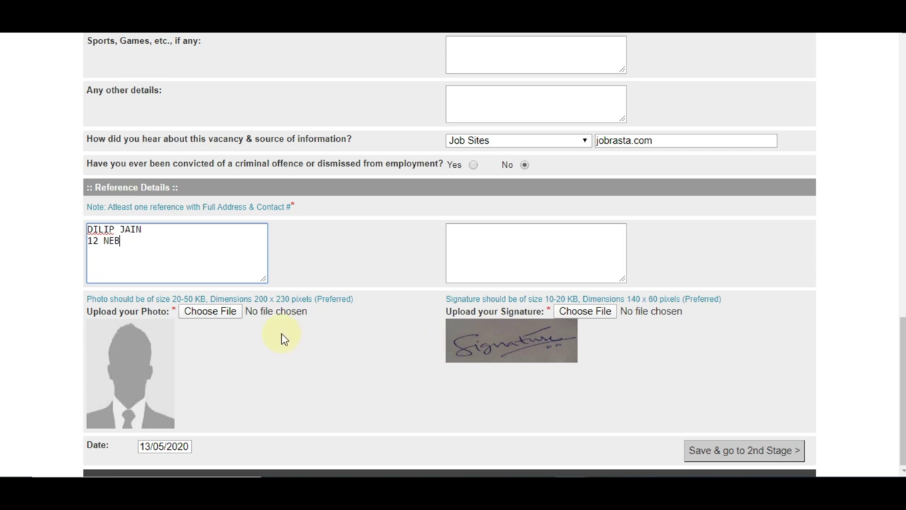
{"action": "left_click_drag", "start_coordinate": [254, 299], "coordinate": [312, 309]}
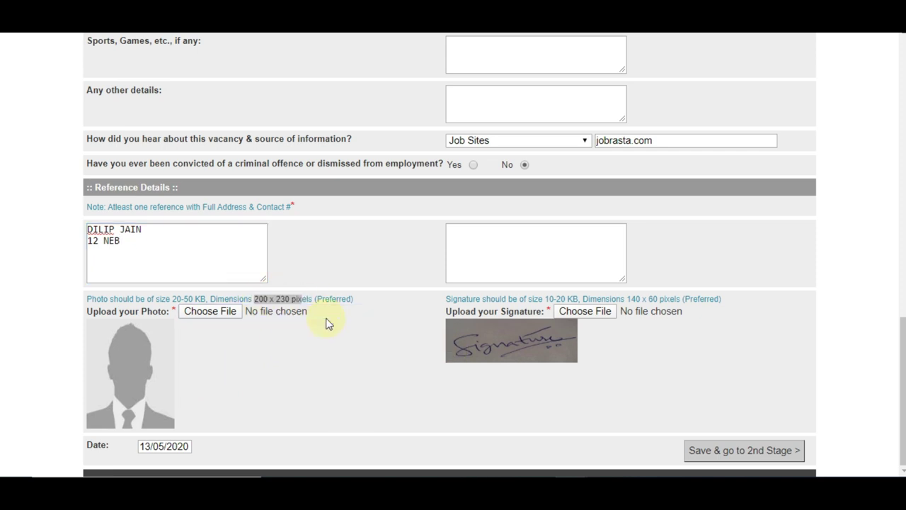
{"action": "left_click", "coordinate": [327, 320]}
{"action": "key", "text": "Escape"}
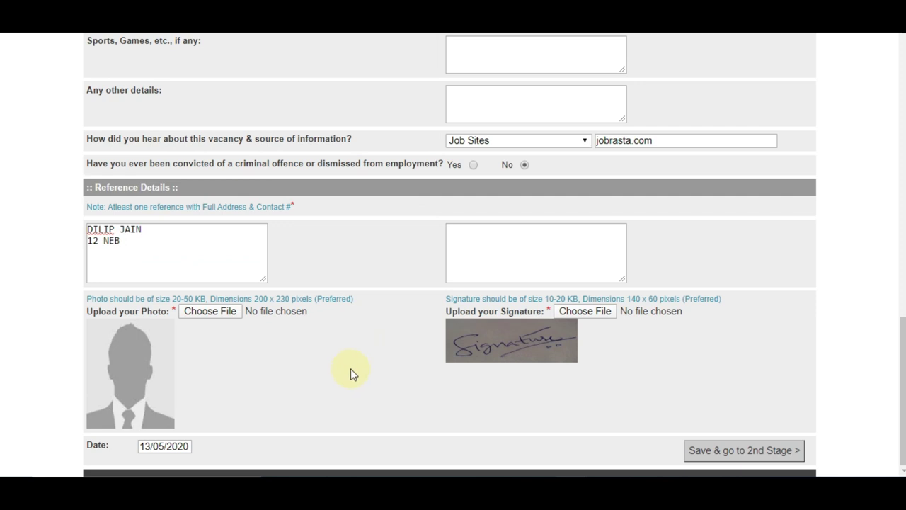